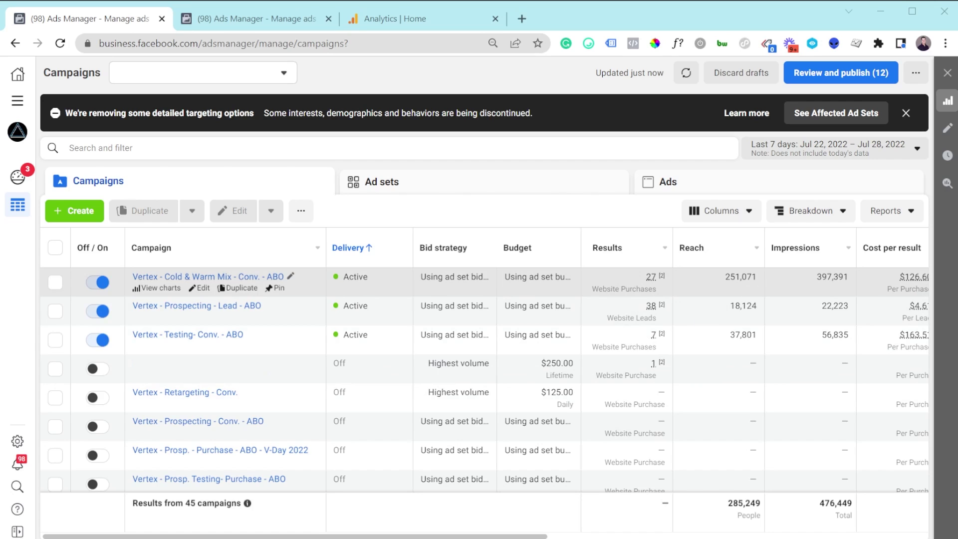
# - In the demo ad account, show the ads of the How To Create UTM's campaign and open Demo Ad for editing
pyautogui.moveTo(651, 276)
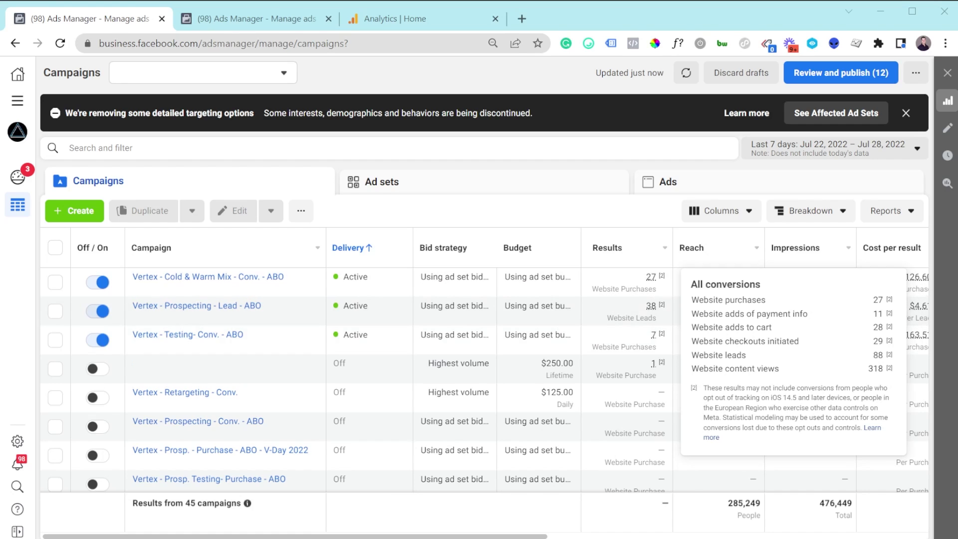
pyautogui.click(252, 19)
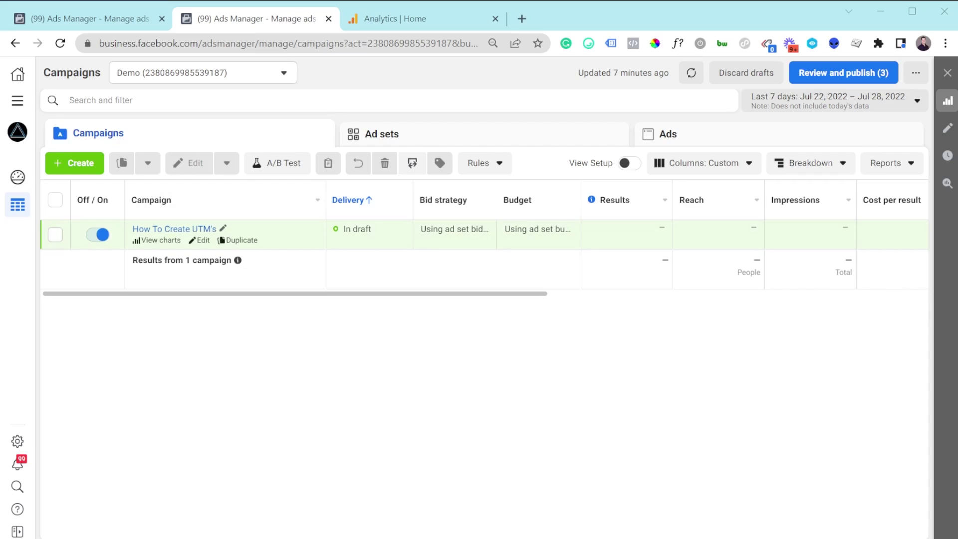
pyautogui.click(757, 134)
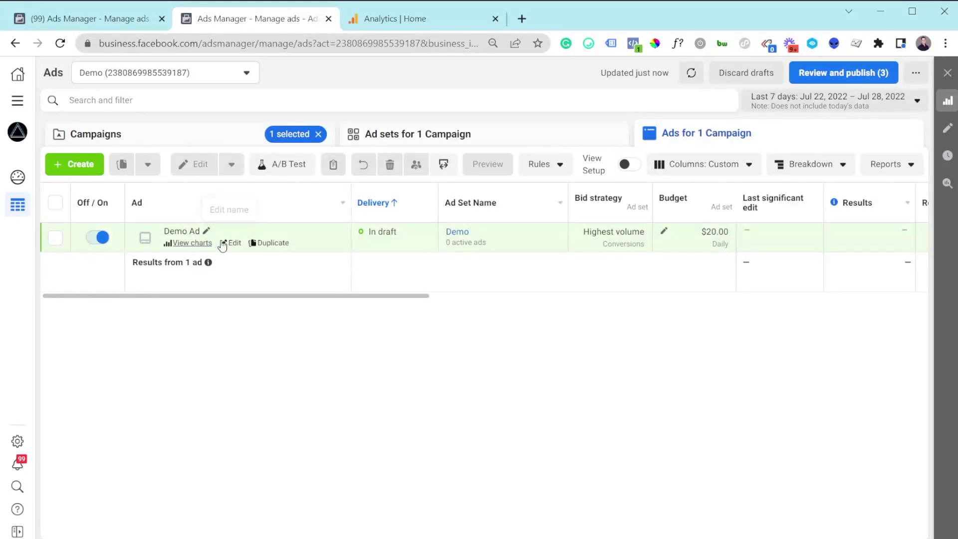
pyautogui.click(232, 243)
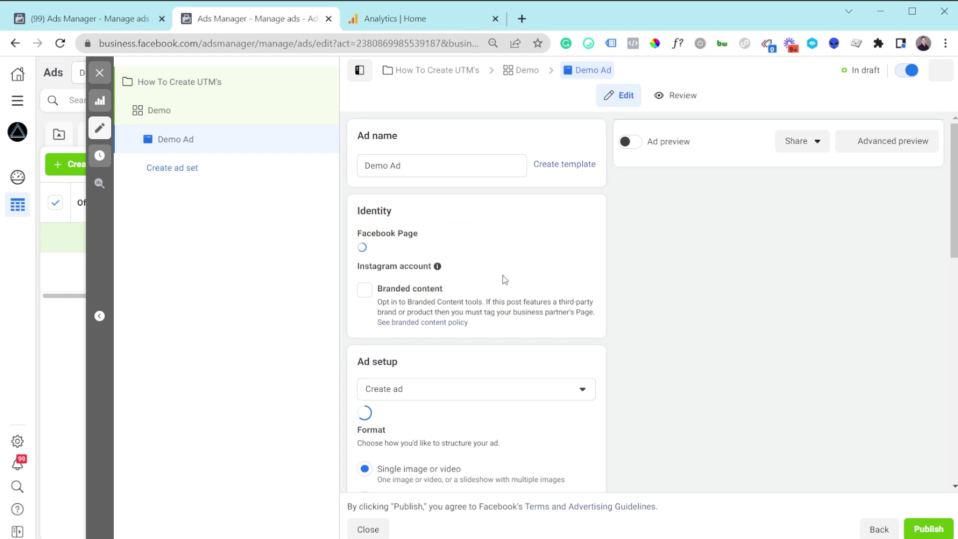
# - Examine the UTM-tagged website URL in Demo Ad's destination settings
pyautogui.scroll(-10, 499, 274)
pyautogui.click(391, 229)
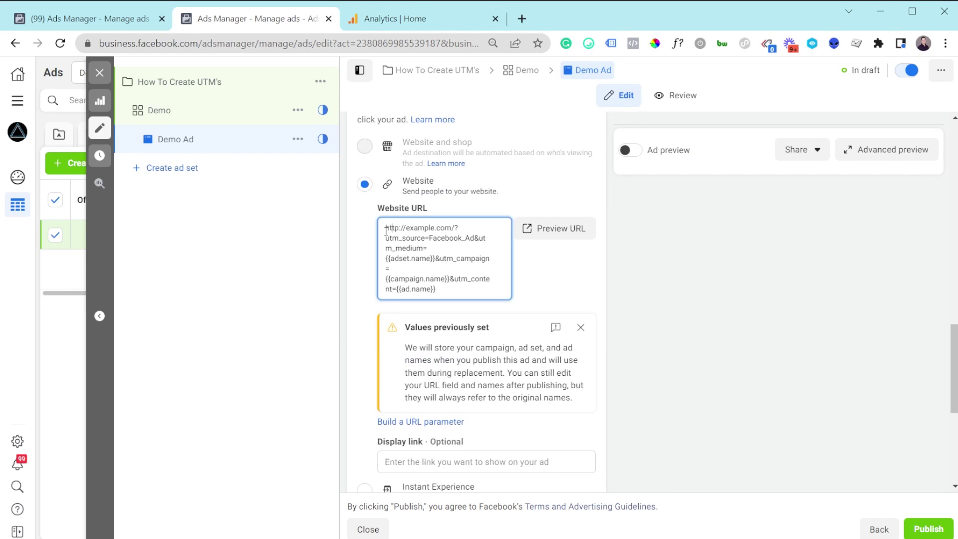
pyautogui.moveTo(386, 227); pyautogui.dragTo(470, 293)
pyautogui.click(470, 293)
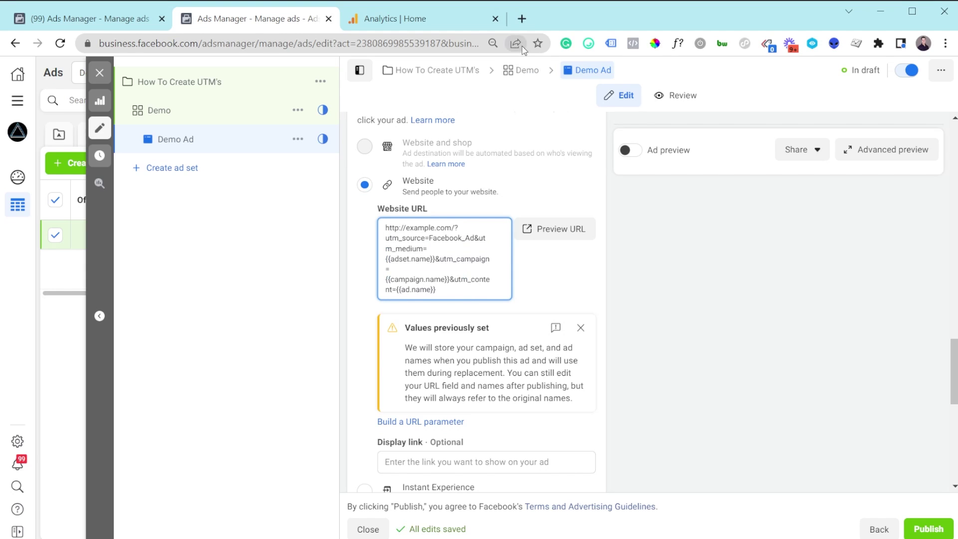
# - Search Google for "google utm builder" in a new browser tab and review the Campaign URL Builder's fields on GA Dev Tools
pyautogui.click(522, 19)
pyautogui.write('googl')
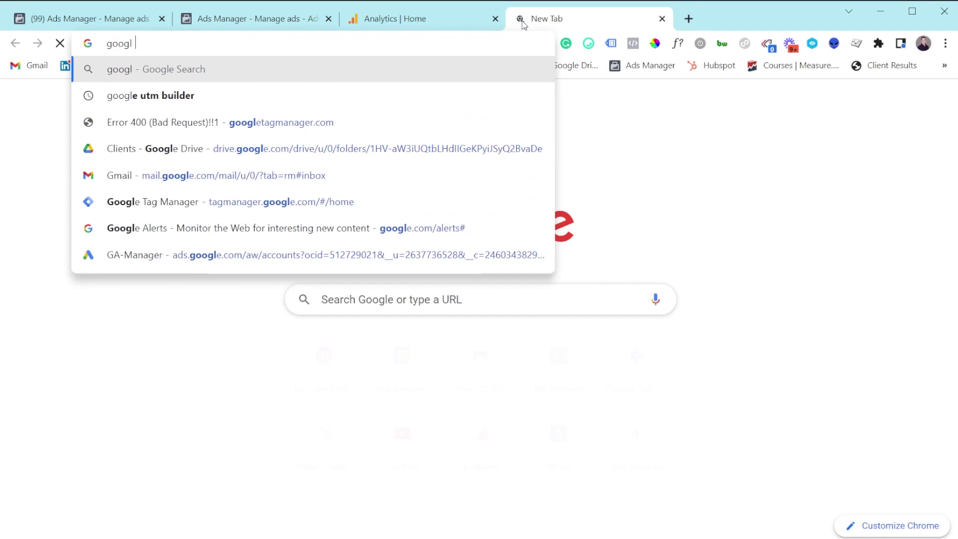
pyautogui.write('e utm')
pyautogui.press('Return')
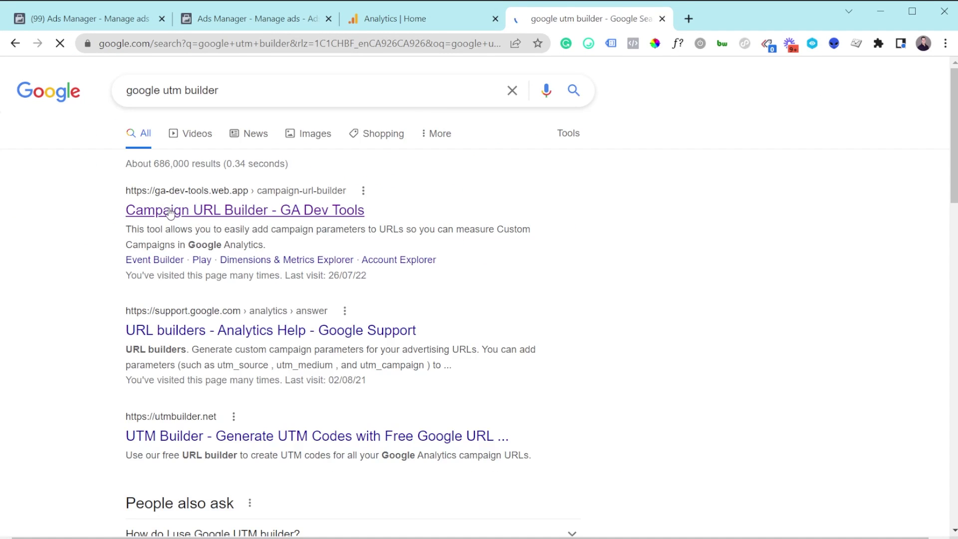
pyautogui.click(170, 211)
pyautogui.scroll(-1, 267, 290)
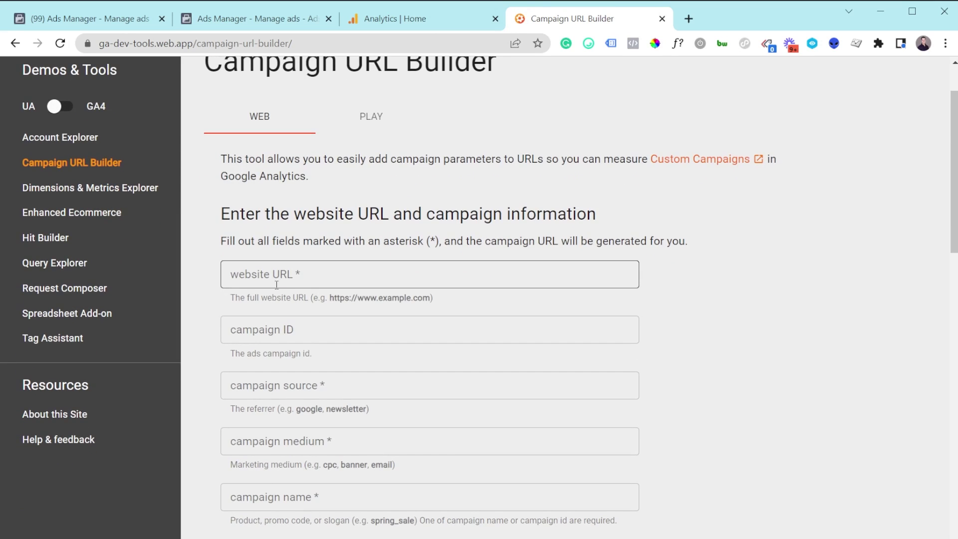
pyautogui.scroll(-3, 317, 271)
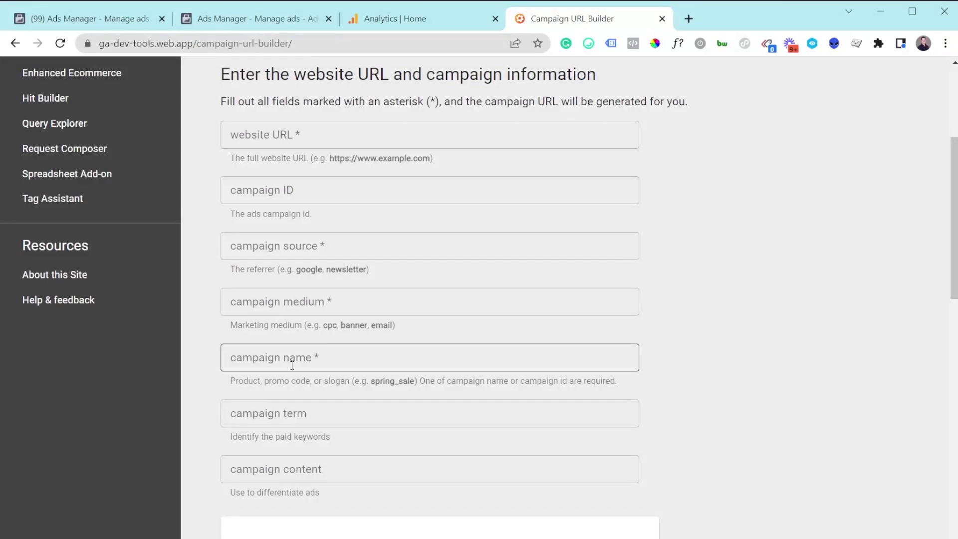
pyautogui.scroll(-4, 361, 459)
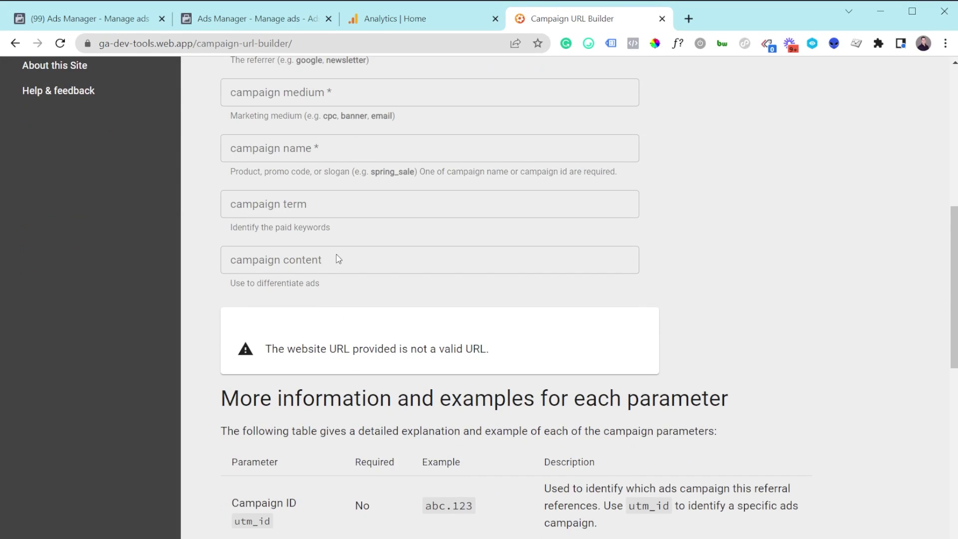
pyautogui.click(260, 20)
pyautogui.moveTo(439, 290); pyautogui.dragTo(380, 229)
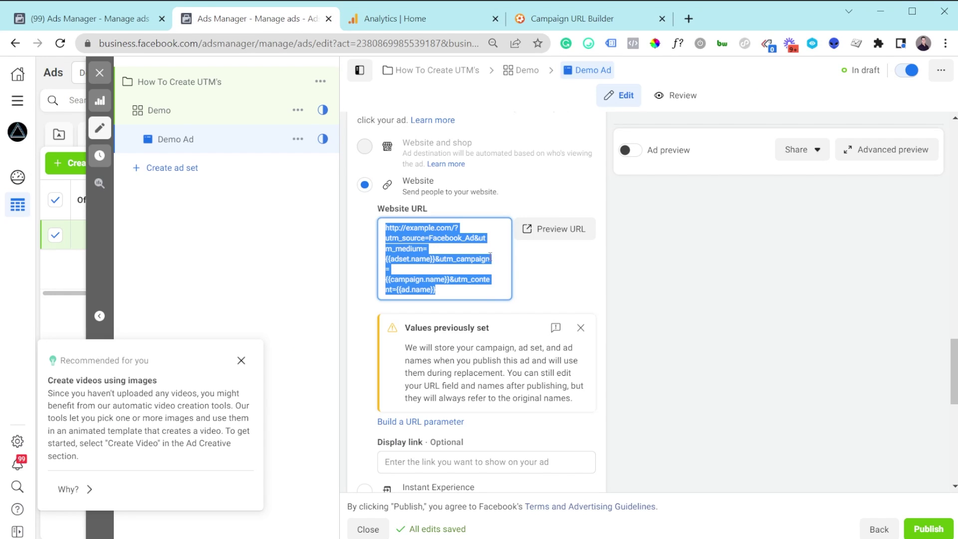
pyautogui.click(475, 254)
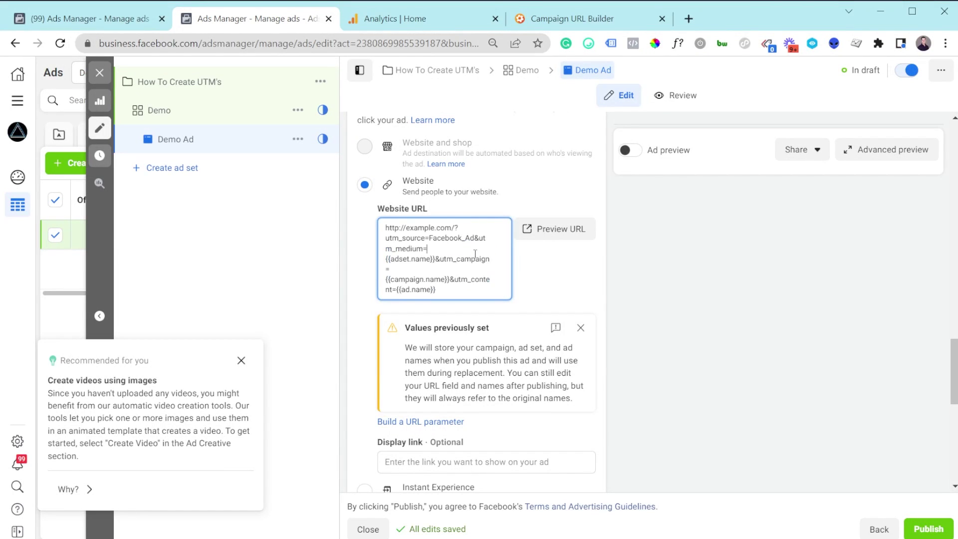
pyautogui.moveTo(456, 228); pyautogui.dragTo(471, 295)
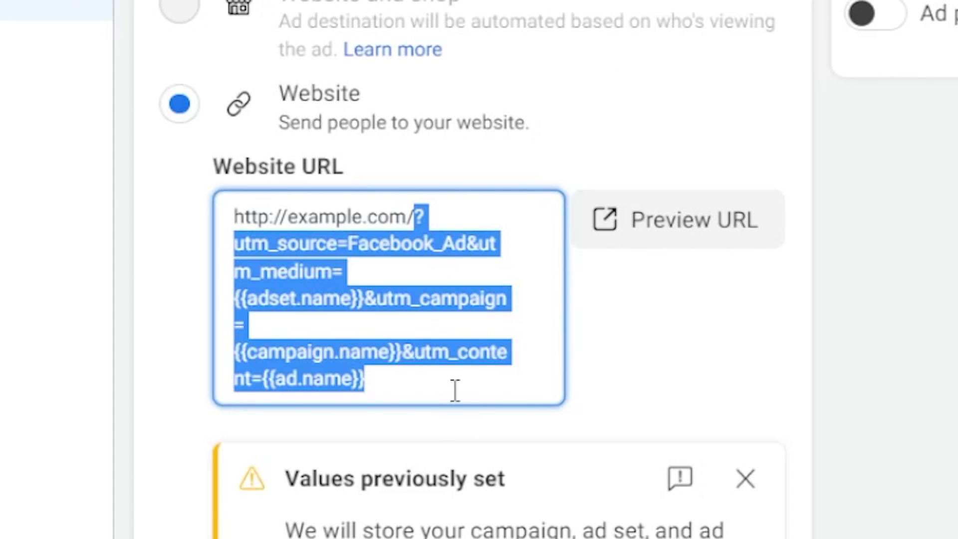
pyautogui.press('BackSpace')
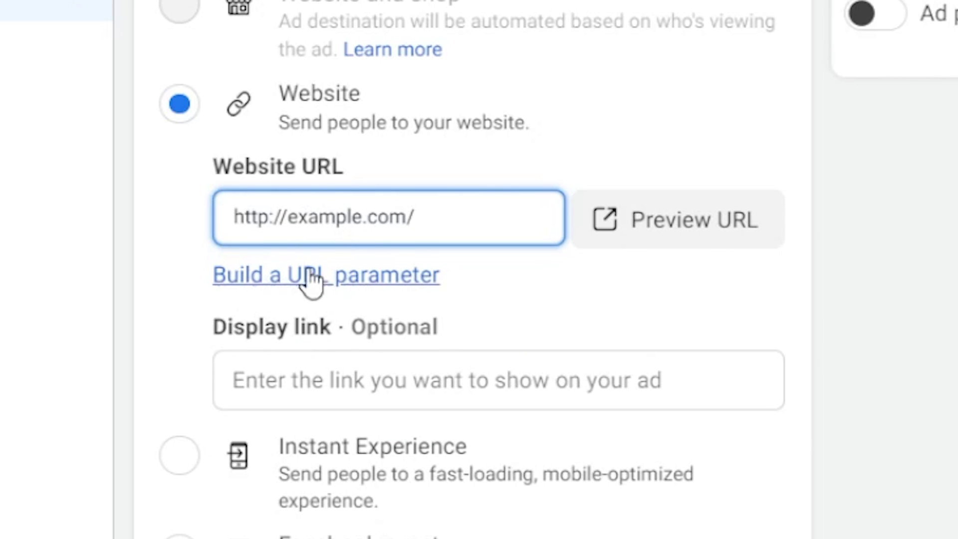
# - Start building a URL parameter for the ad's website URL and set the campaign source to Facebook_Ad
pyautogui.click(302, 285)
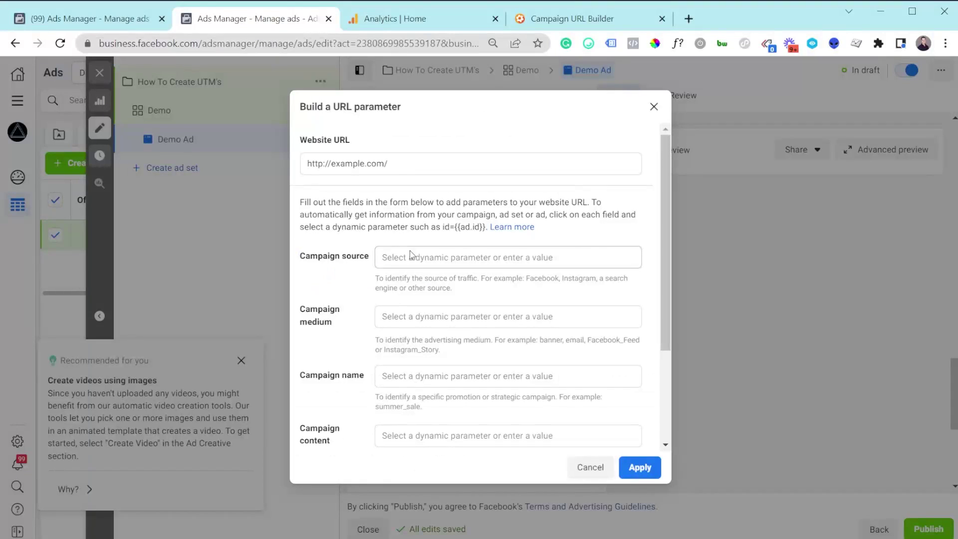
pyautogui.click(407, 258)
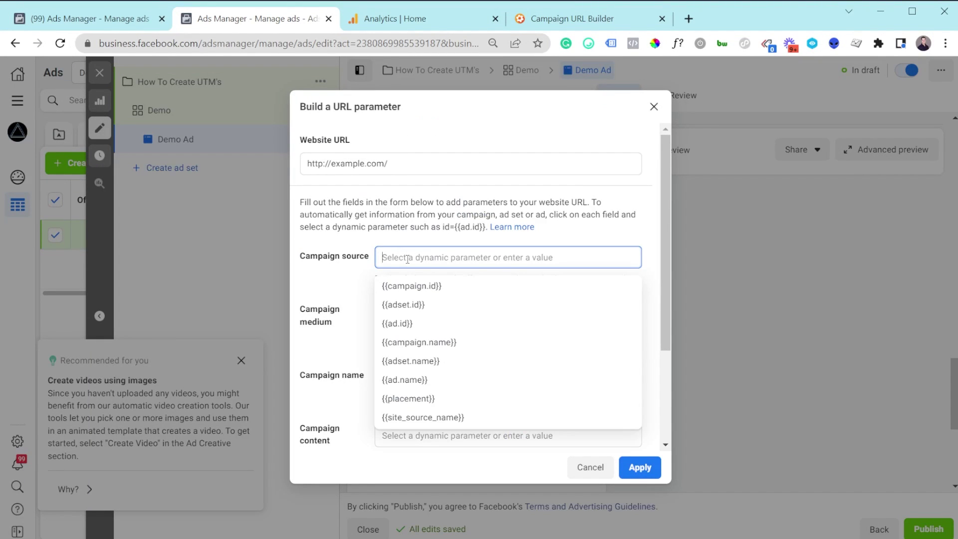
pyautogui.write('Fa')
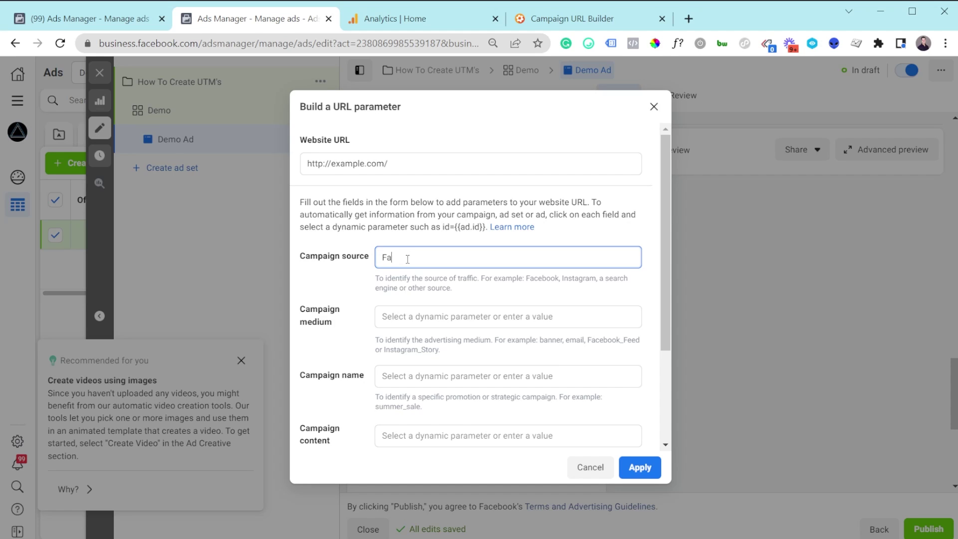
pyautogui.write('cebook_Ad')
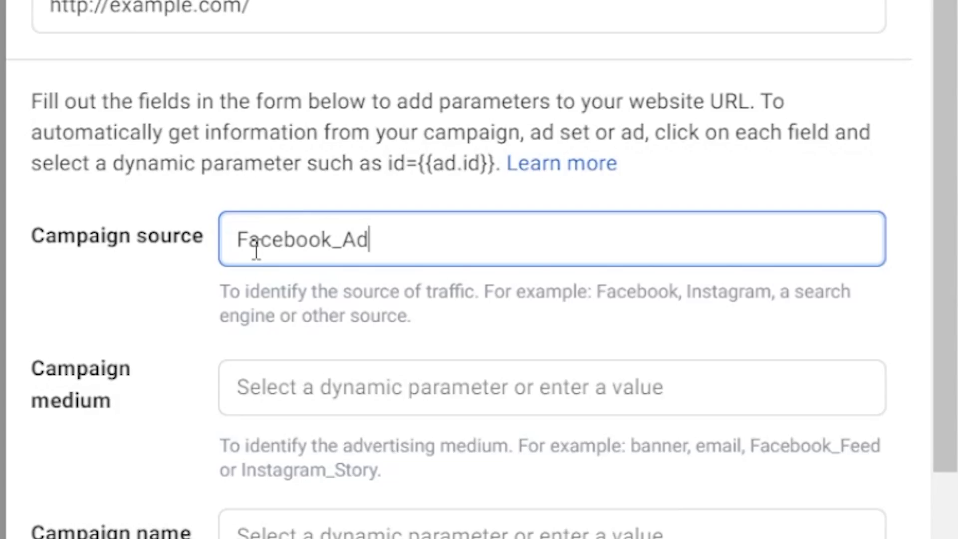
pyautogui.moveTo(594, 292); pyautogui.dragTo(682, 291)
pyautogui.click(681, 293)
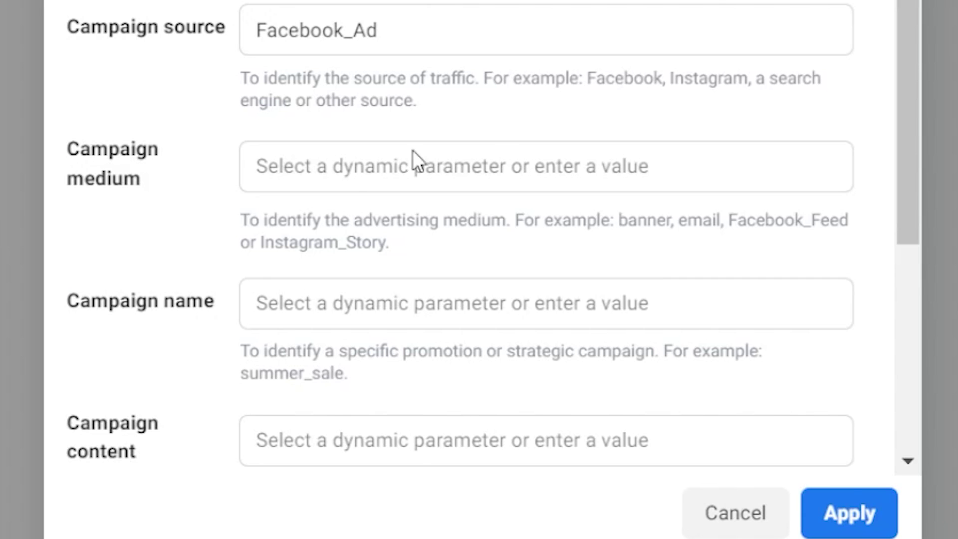
# - Set the campaign medium to the dynamic parameter {{adset.name}}
pyautogui.click(364, 175)
pyautogui.click(278, 129)
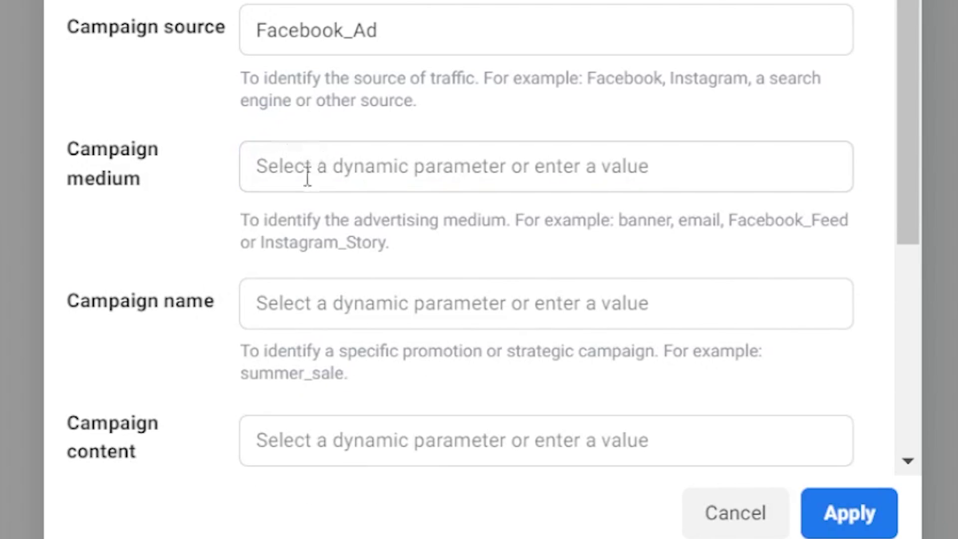
pyautogui.click(406, 179)
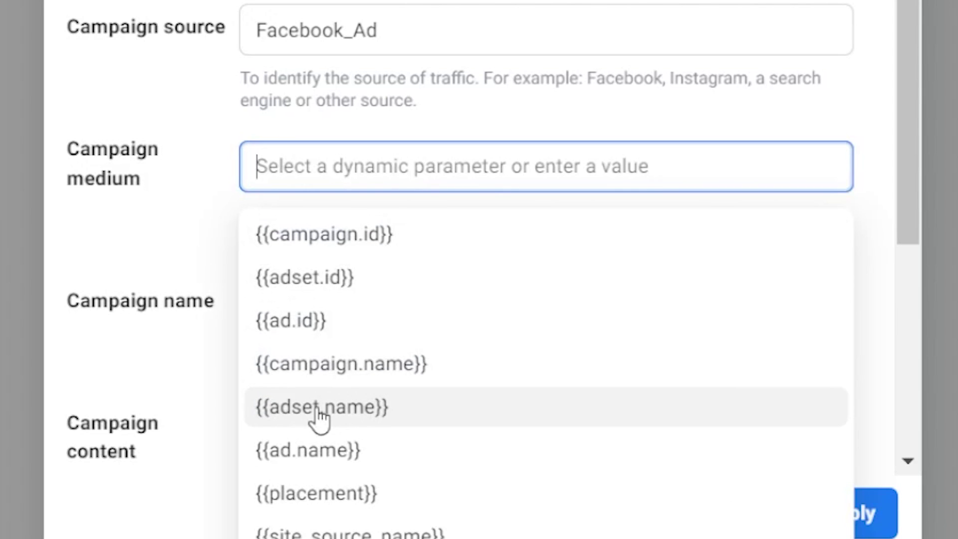
pyautogui.click(315, 414)
pyautogui.scroll(-3, 185, 281)
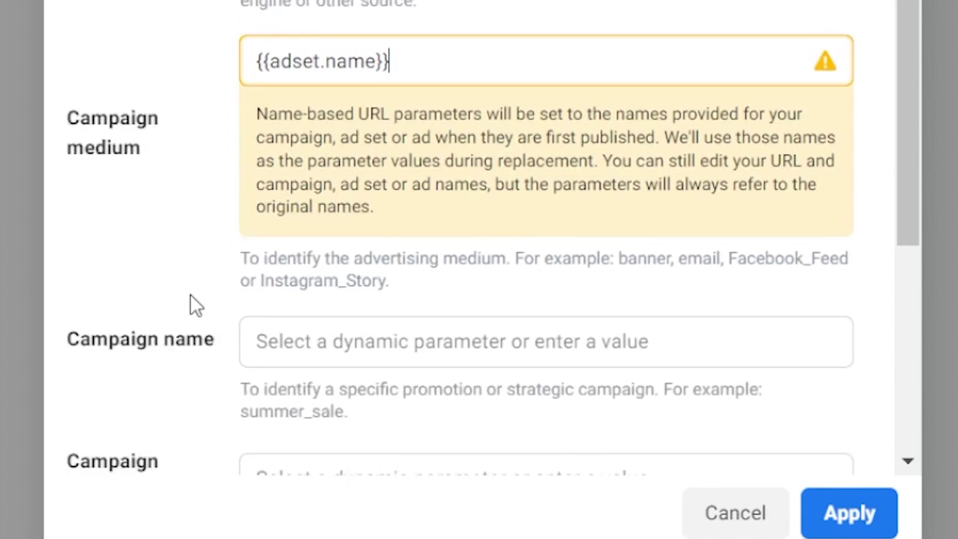
# - Set the campaign name to {{campaign.name}} and the campaign content to {{ad.name}}
pyautogui.scroll(-3, 175, 137)
pyautogui.click(334, 118)
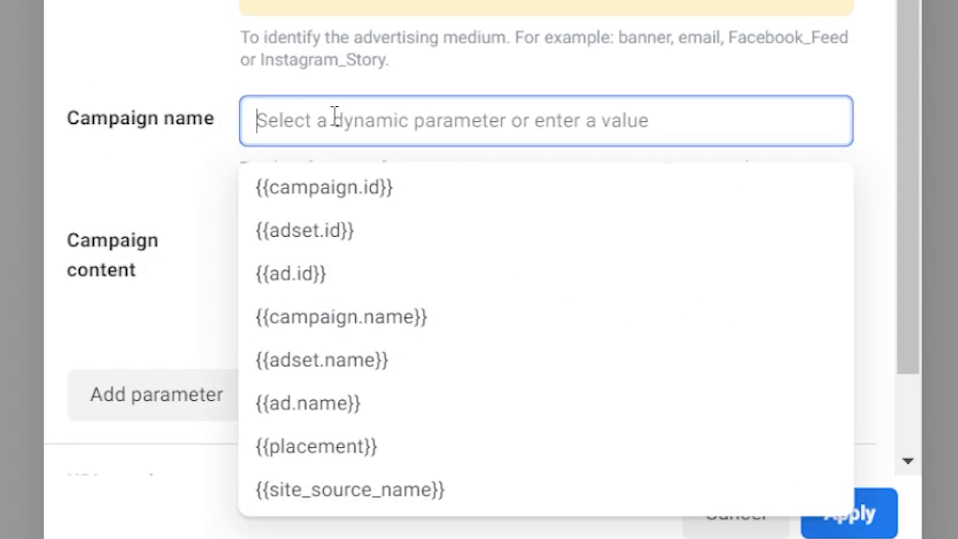
pyautogui.click(376, 315)
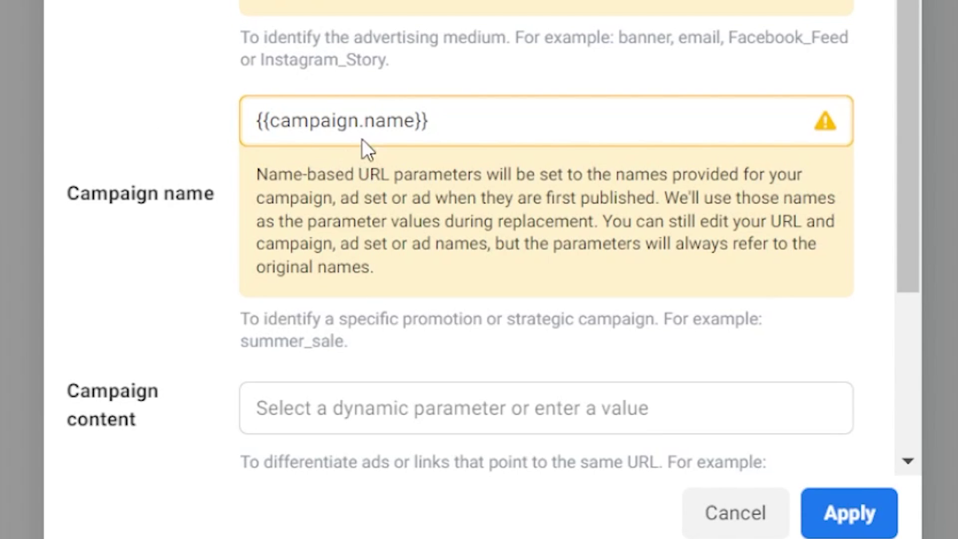
pyautogui.scroll(-3, 349, 155)
pyautogui.click(359, 103)
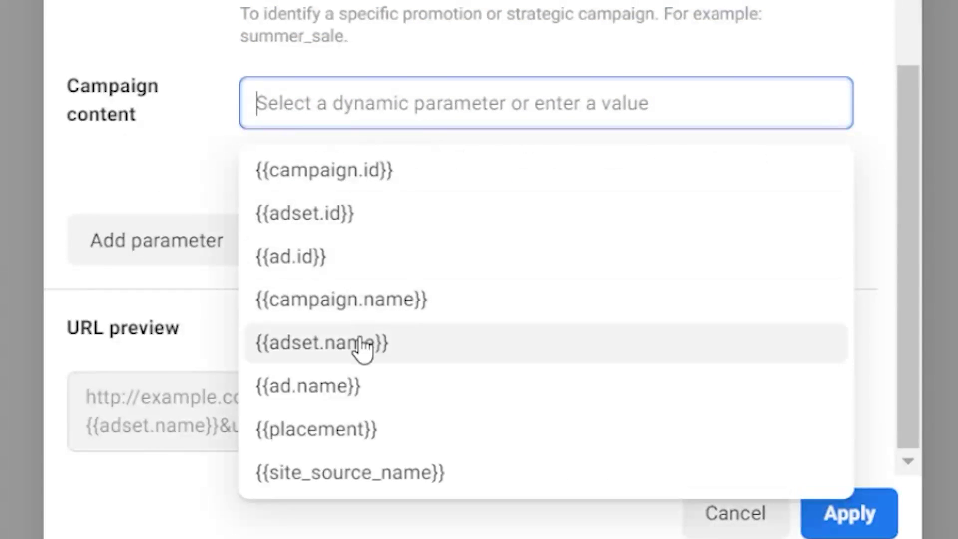
pyautogui.click(354, 385)
# - Review the completed source, medium, name and content parameters and apply them to the ad's website URL
pyautogui.scroll(3, 369, 249)
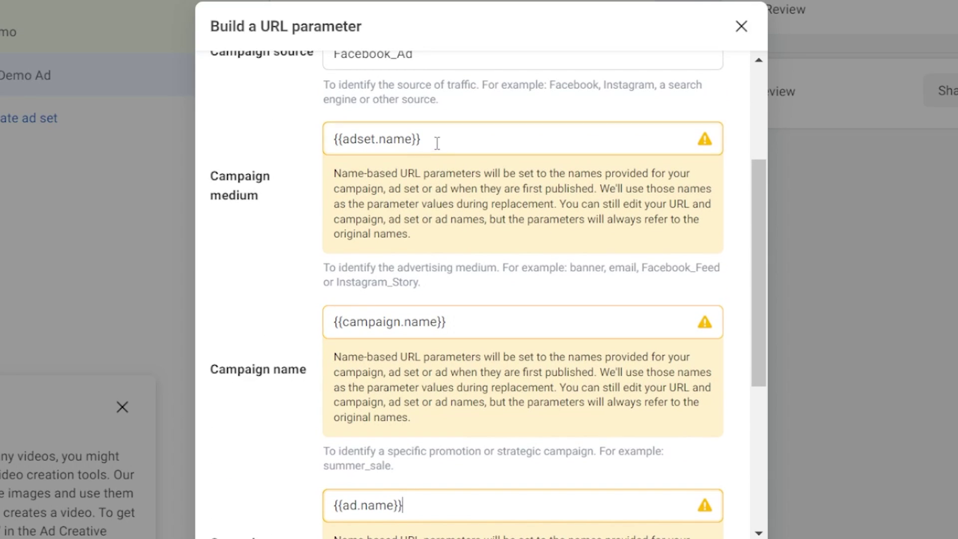
pyautogui.click(397, 514)
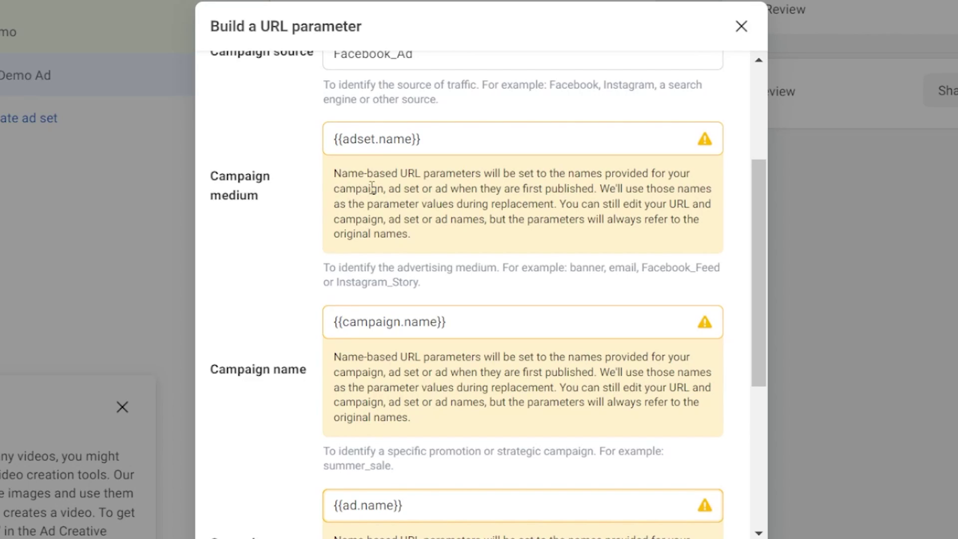
pyautogui.scroll(-2, 439, 321)
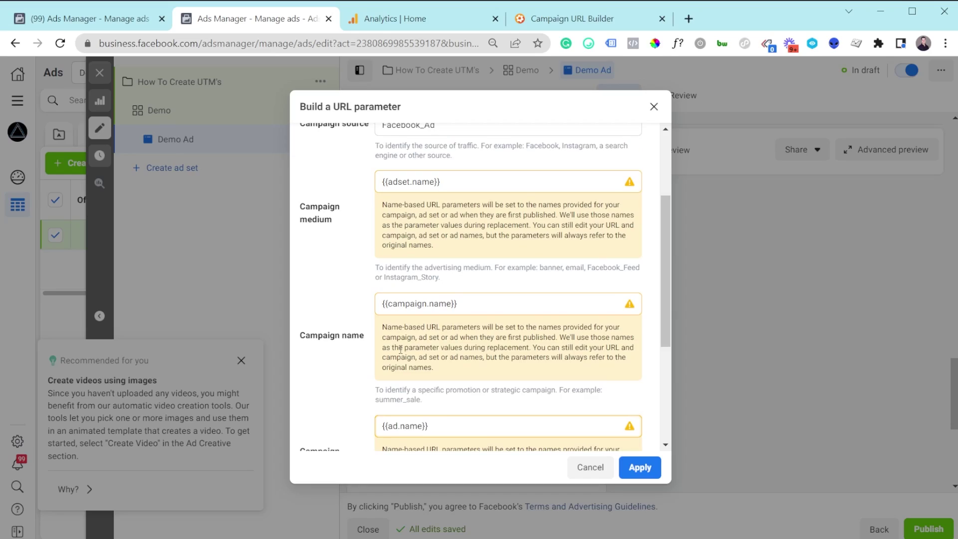
pyautogui.scroll(3, 400, 351)
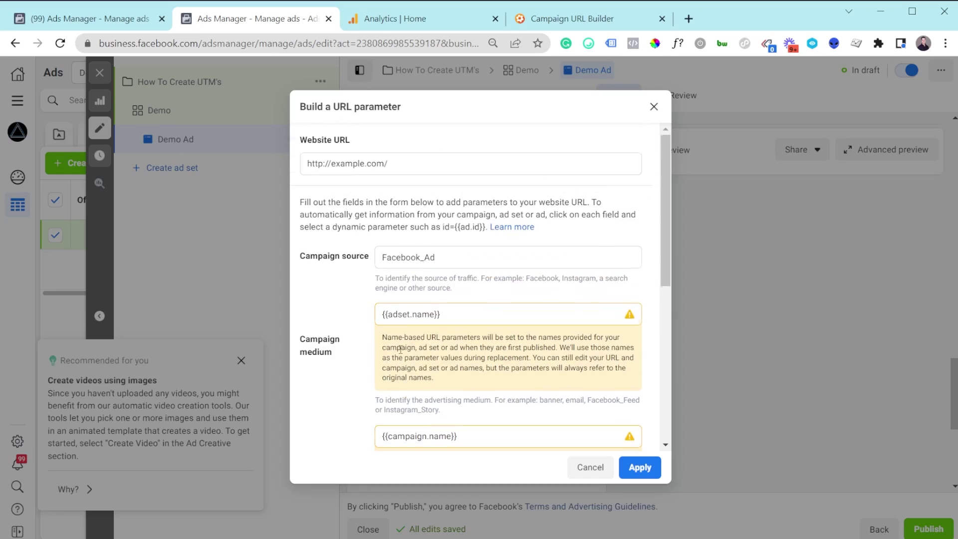
pyautogui.scroll(-5, 589, 381)
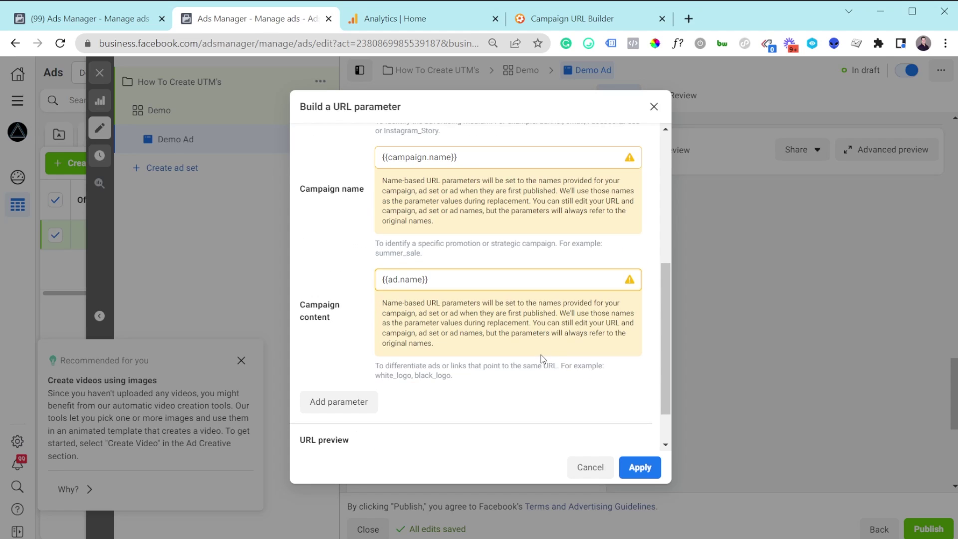
pyautogui.click(640, 469)
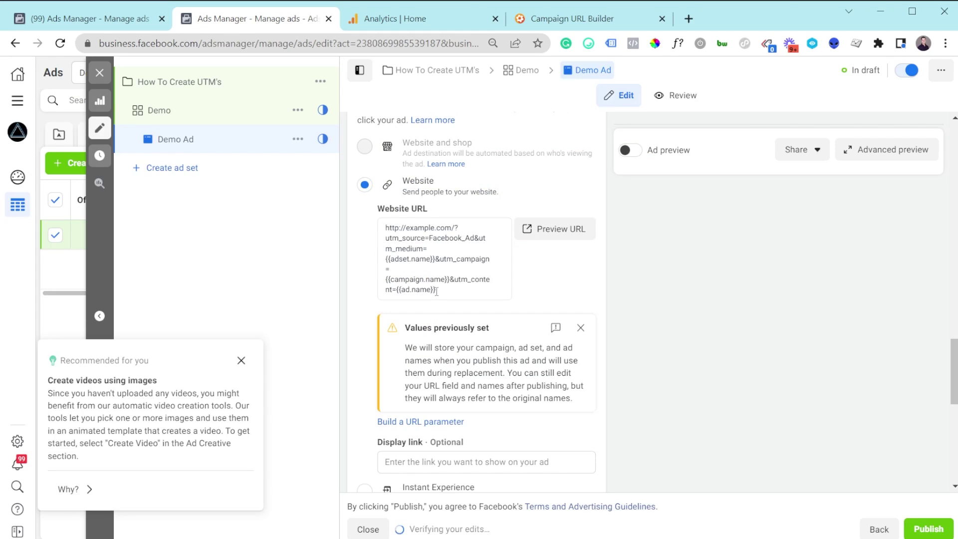
# - Examine the {{ad.name}} value of the utm_content parameter at the end of the website URL
pyautogui.moveTo(435, 290); pyautogui.dragTo(402, 290)
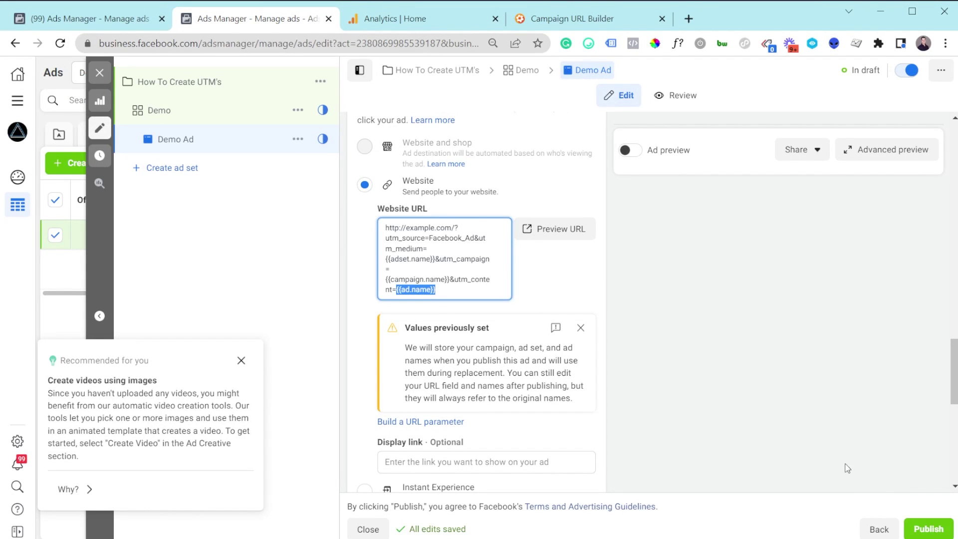
pyautogui.click(438, 291)
pyautogui.moveTo(438, 292); pyautogui.dragTo(403, 289)
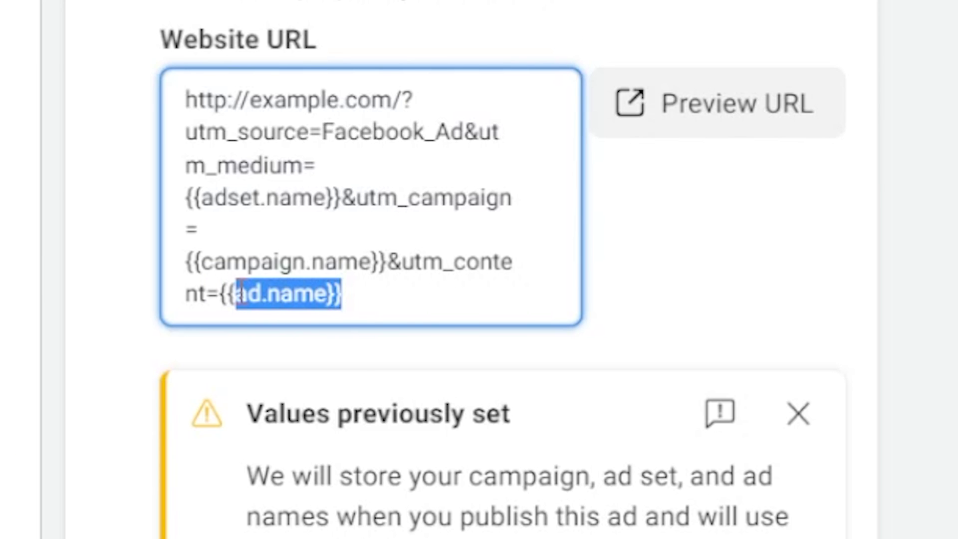
pyautogui.moveTo(240, 292); pyautogui.dragTo(249, 294)
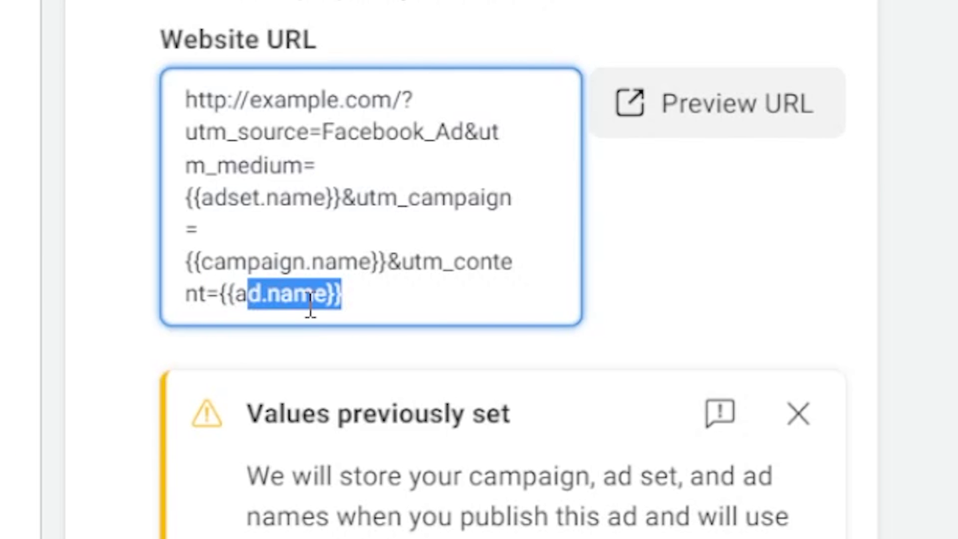
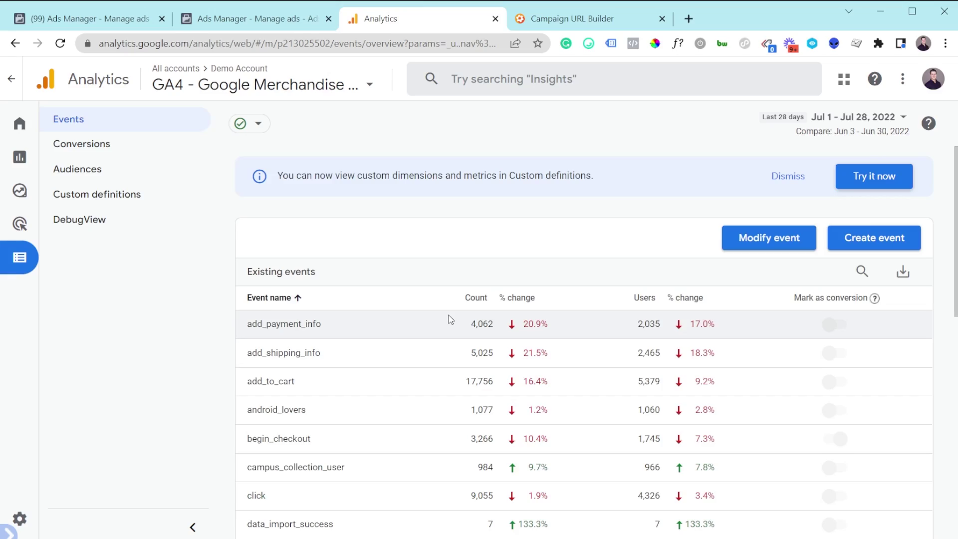
# - In Google Analytics, create a new exploration from the Acquisition use-case template in the Explorations template gallery
pyautogui.scroll(-3, 450, 319)
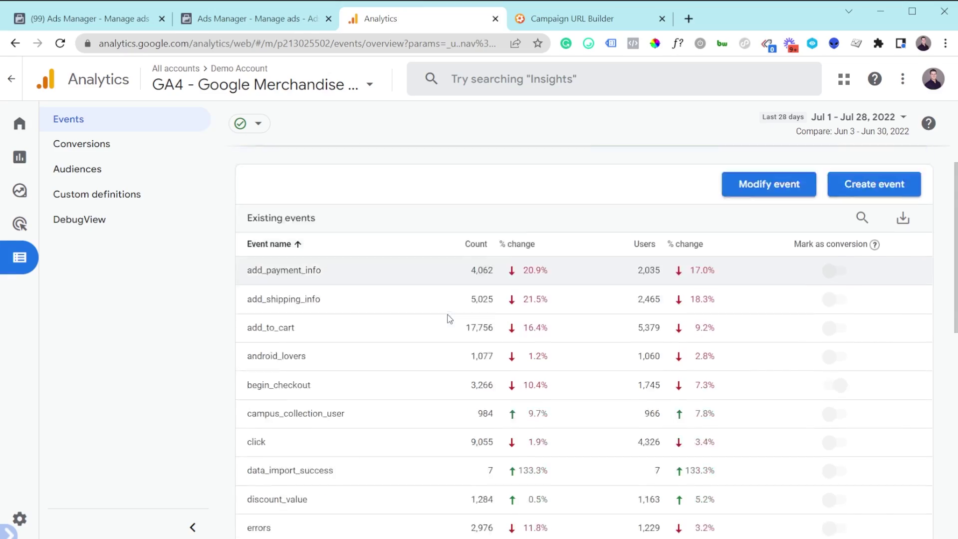
pyautogui.scroll(2, 703, 441)
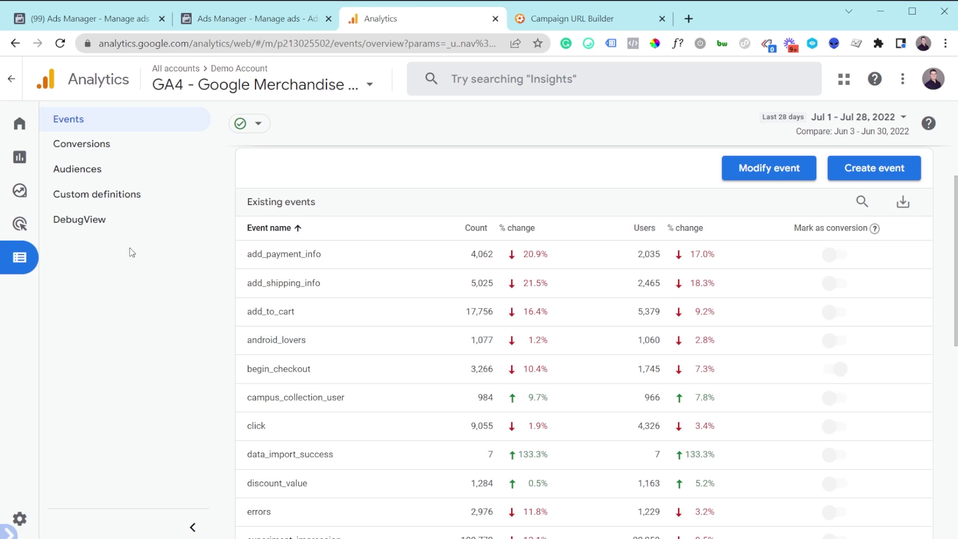
pyautogui.moveTo(38, 232)
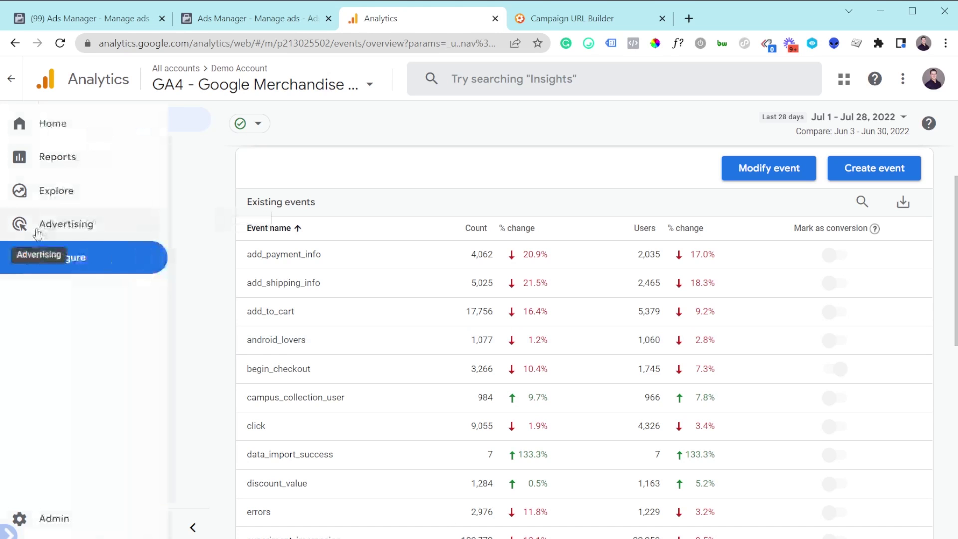
pyautogui.click(40, 195)
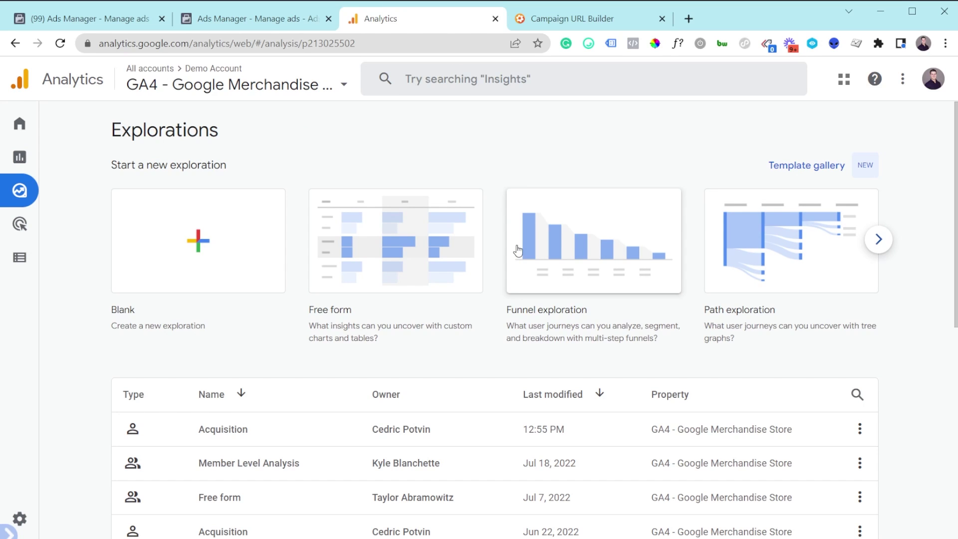
pyautogui.click(804, 170)
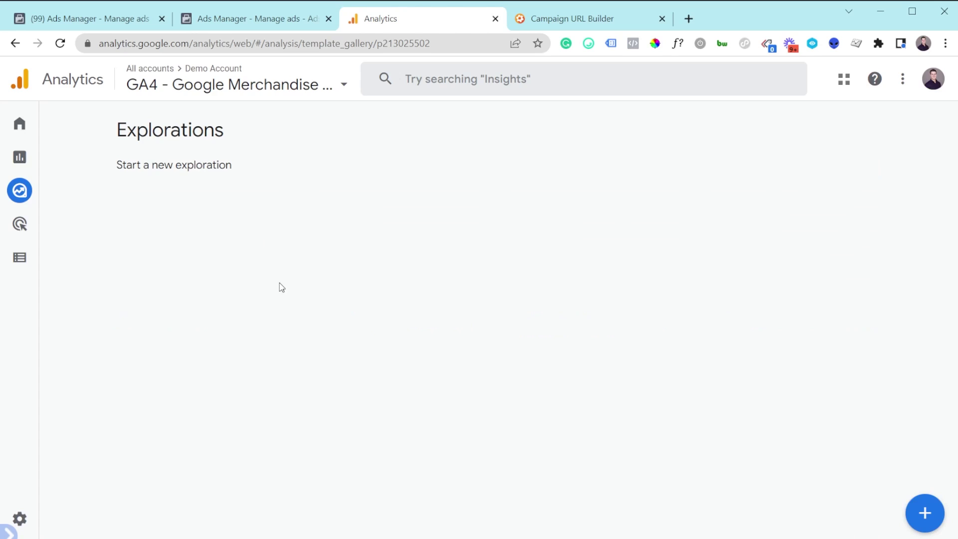
pyautogui.scroll(-8, 289, 284)
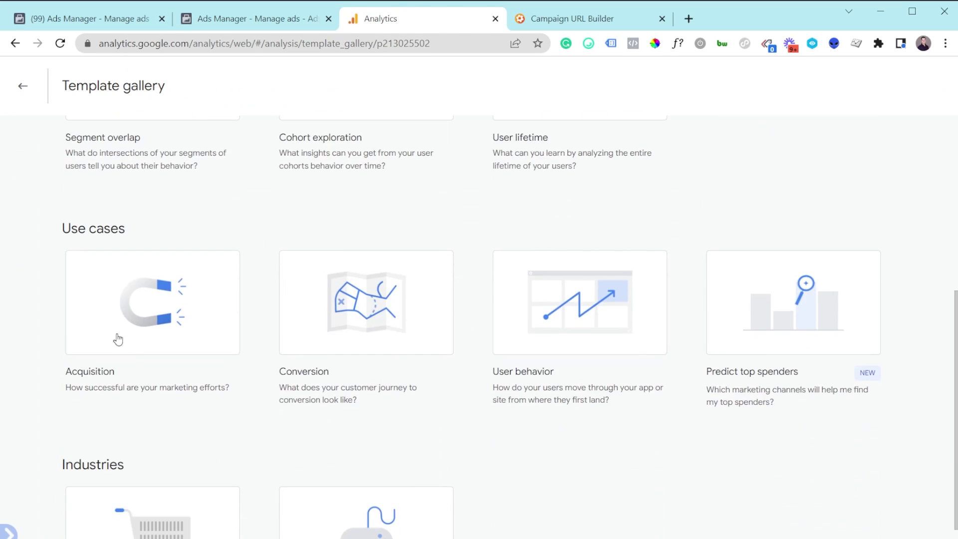
pyautogui.click(124, 307)
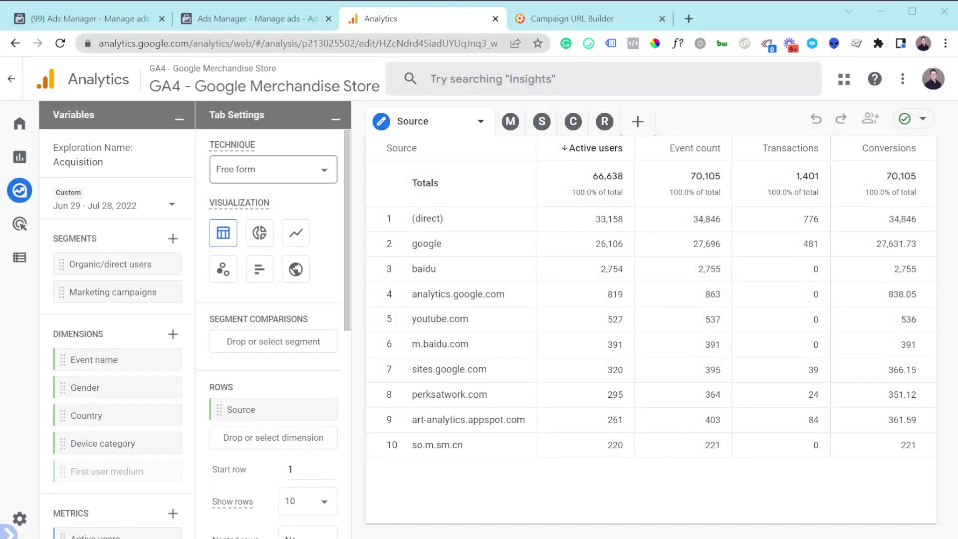
# - Review the exploration's date range options and the Source table's row, column and value settings
pyautogui.moveTo(239, 202)
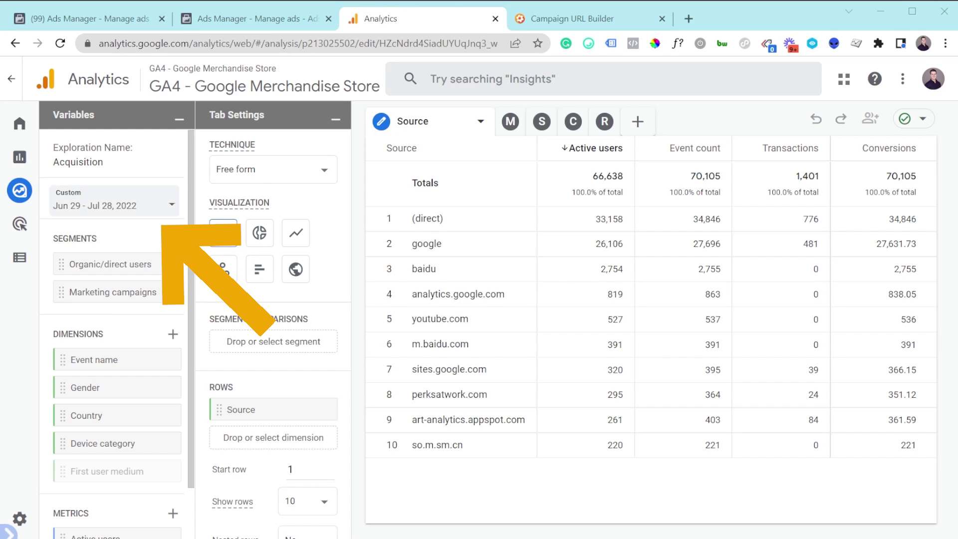
pyautogui.click(132, 221)
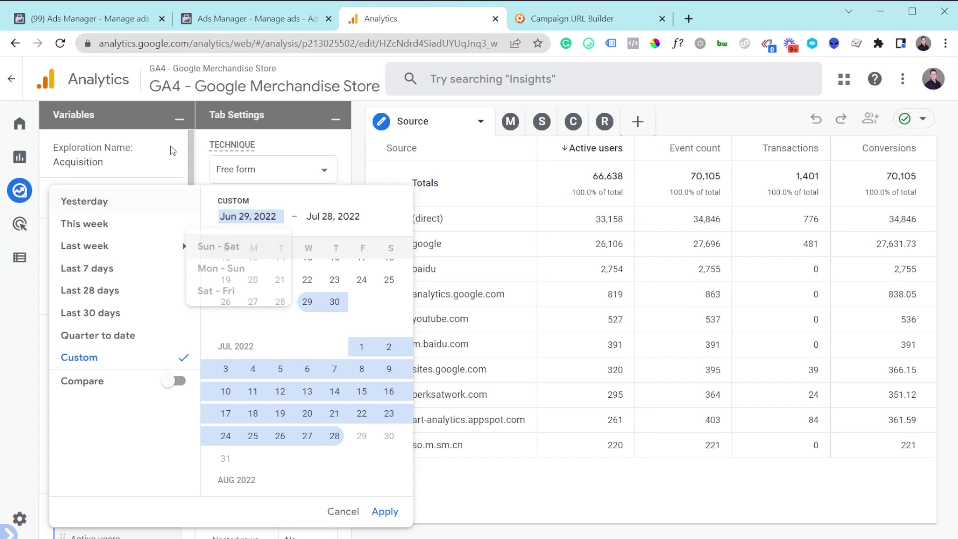
pyautogui.press('Escape')
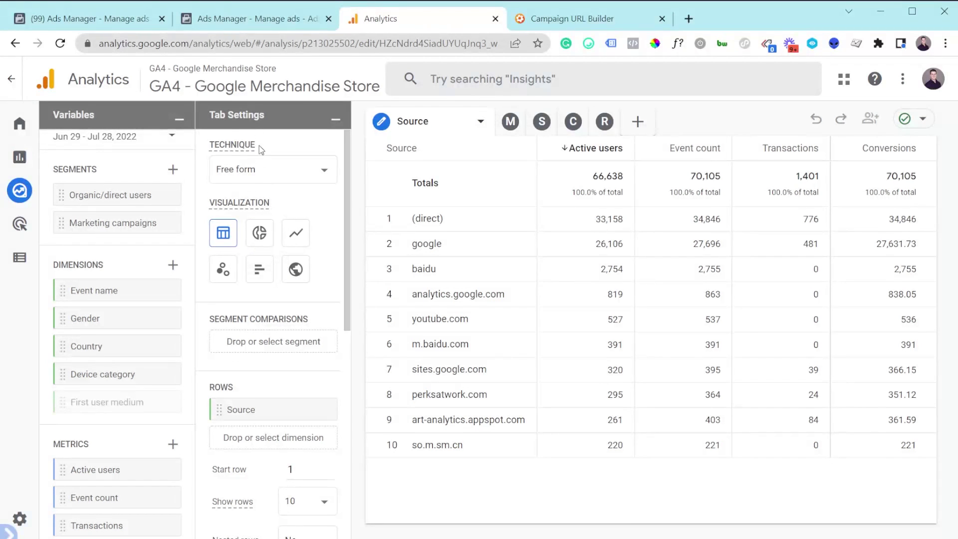
pyautogui.moveTo(274, 384)
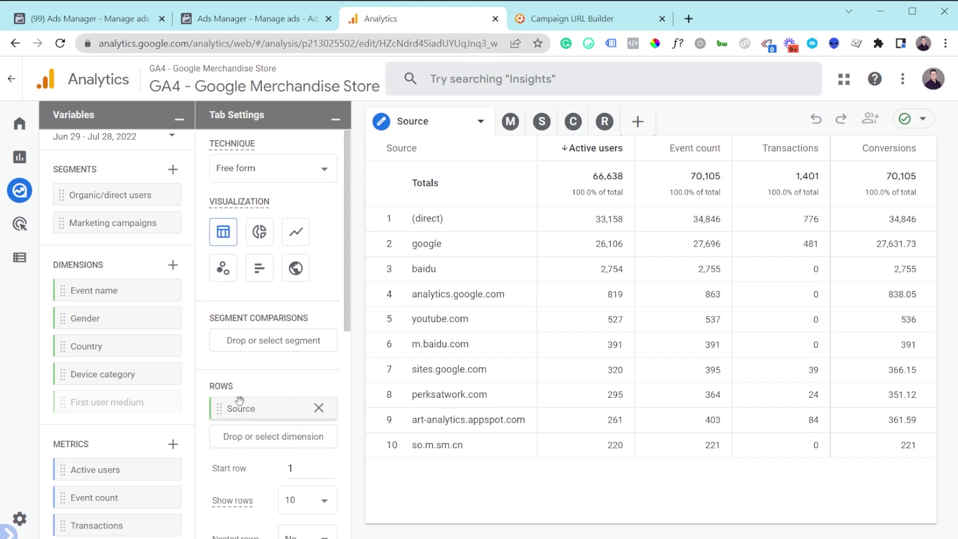
pyautogui.moveTo(349, 286); pyautogui.dragTo(343, 489)
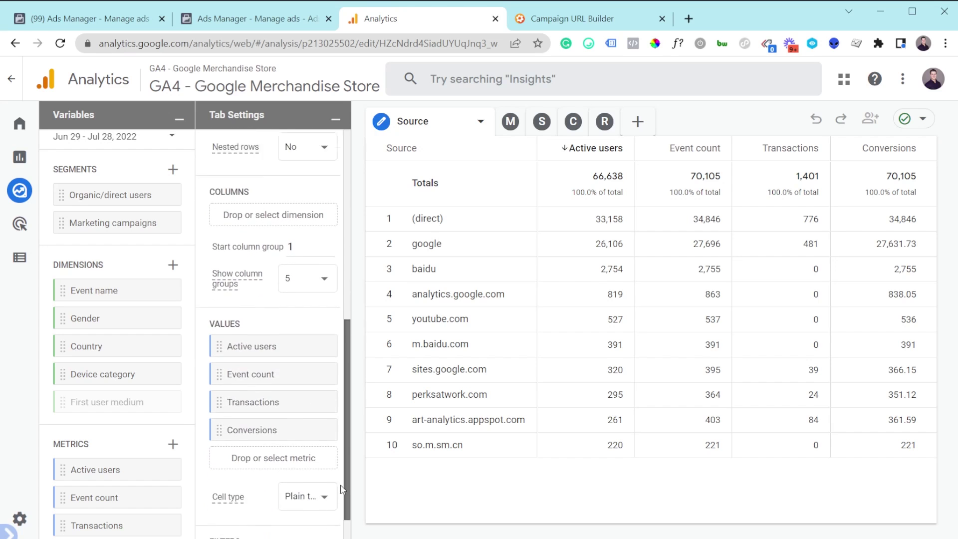
pyautogui.scroll(-1, 256, 308)
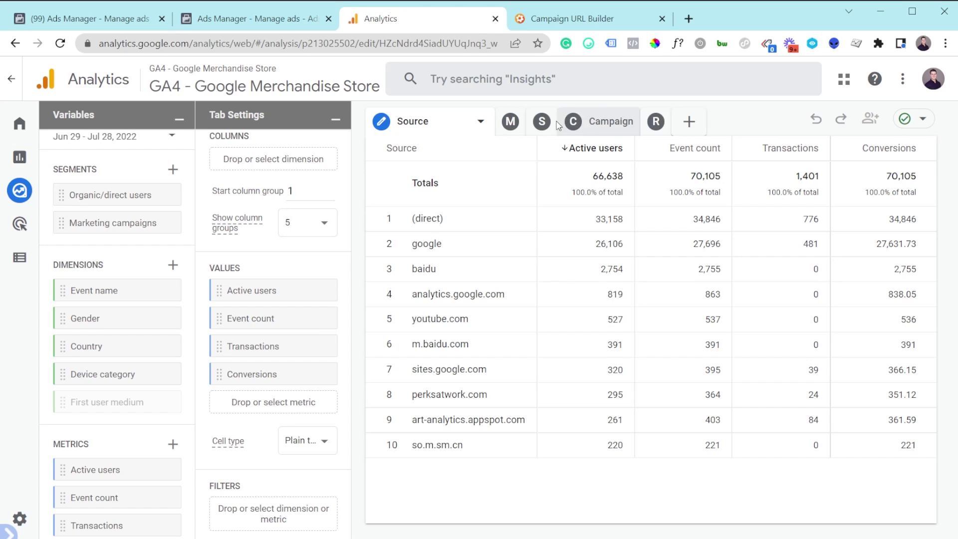
# - View the Medium table of the exploration and check its row dimension
pyautogui.click(517, 121)
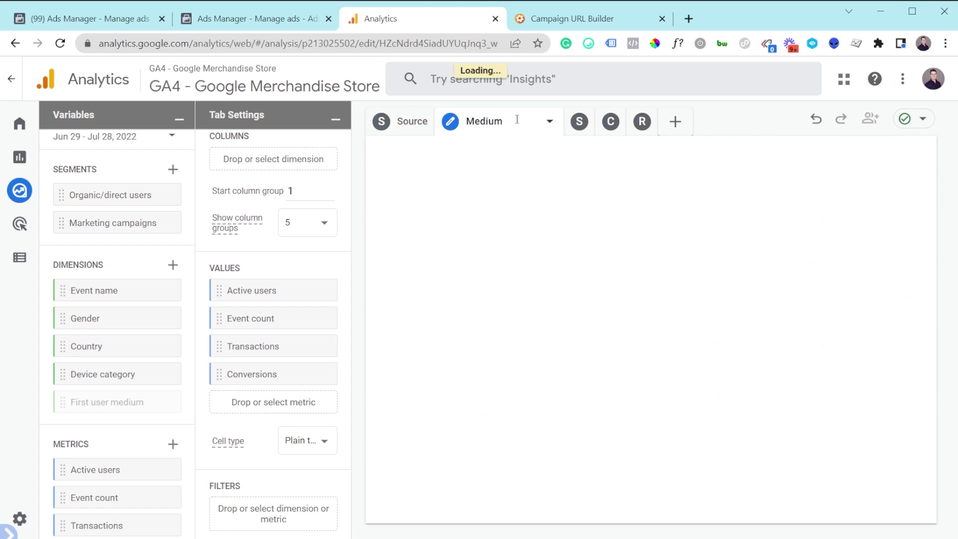
pyautogui.scroll(2, 272, 192)
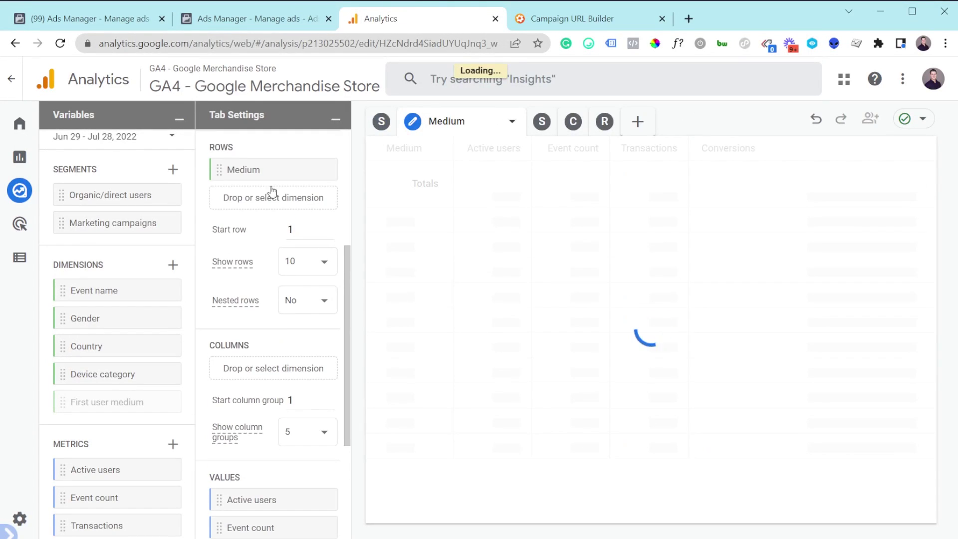
pyautogui.scroll(2, 251, 169)
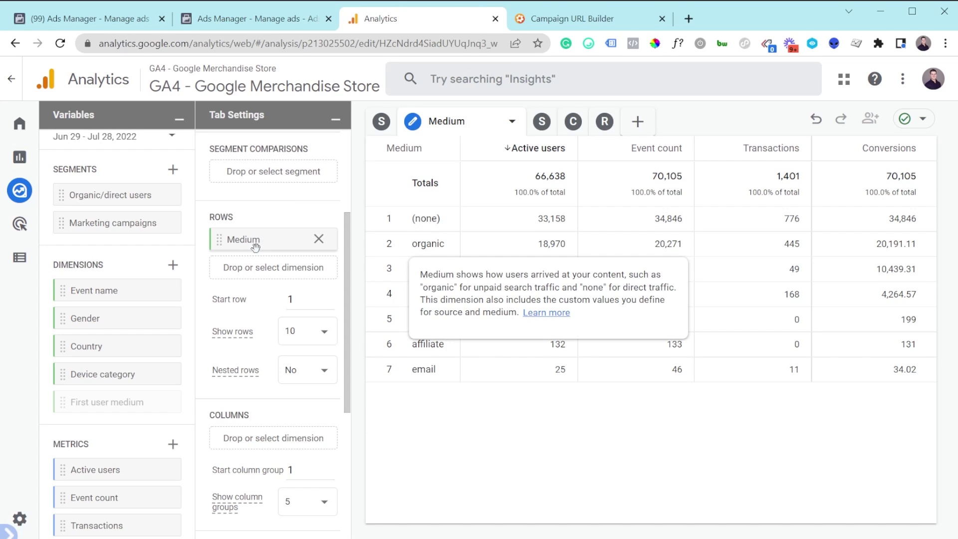
# - Return to the Source table, search the metrics for "reve" and import Purchase revenue into the exploration
pyautogui.click(381, 122)
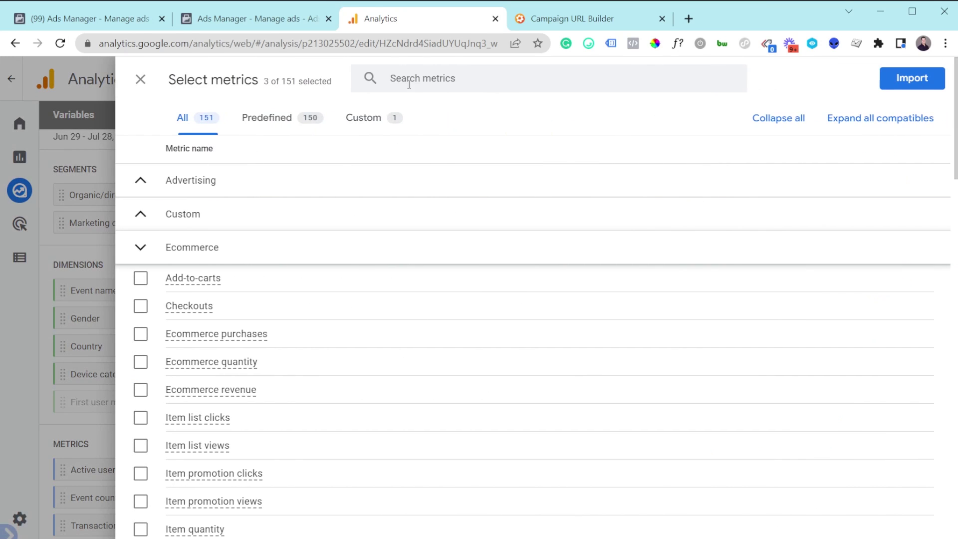
pyautogui.click(474, 76)
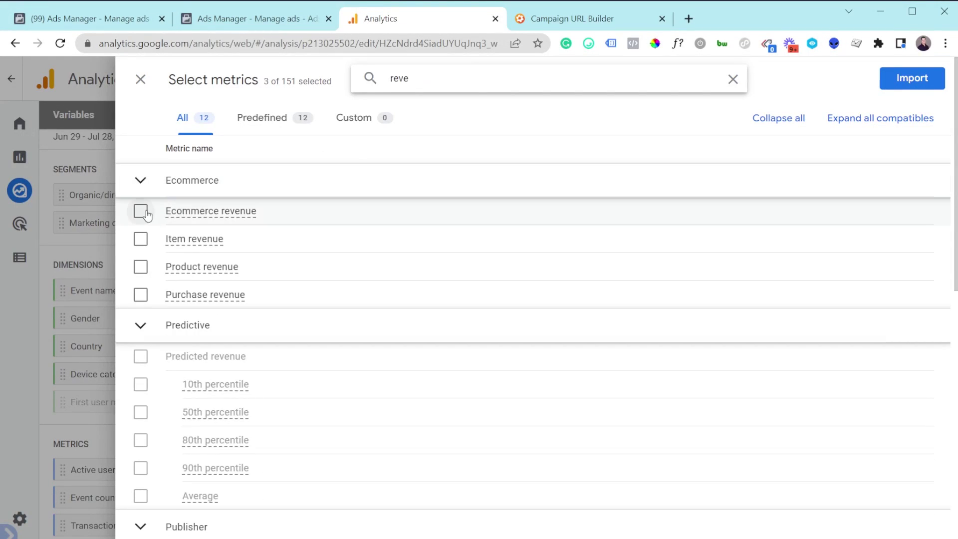
pyautogui.click(142, 296)
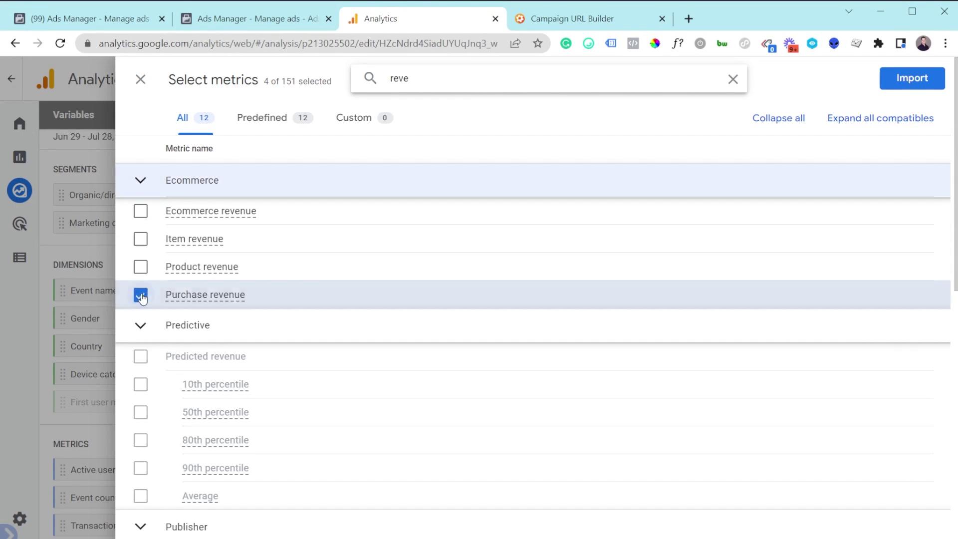
pyautogui.click(913, 76)
# - Add the Purchase revenue metric to the Source table's values, below Conversions
pyautogui.scroll(-1, 133, 458)
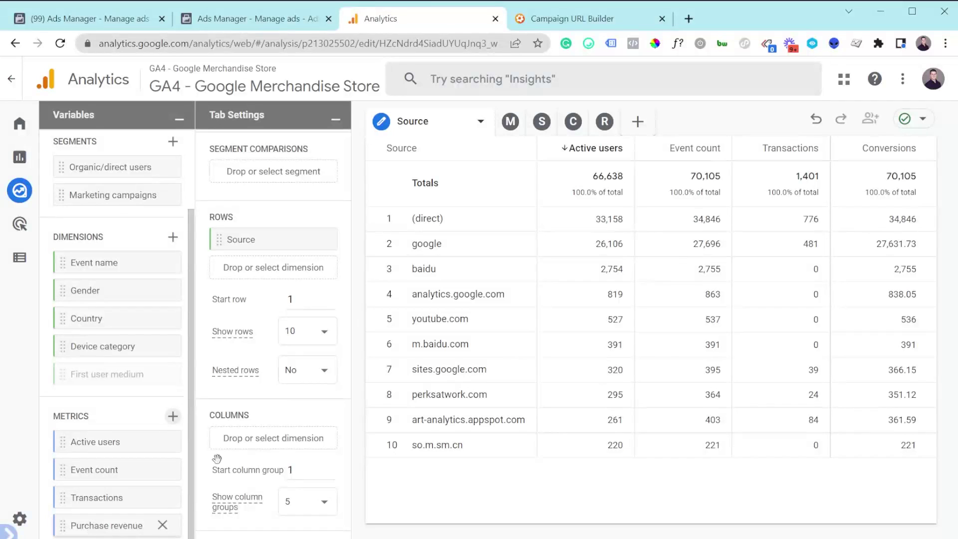
pyautogui.scroll(-5, 263, 436)
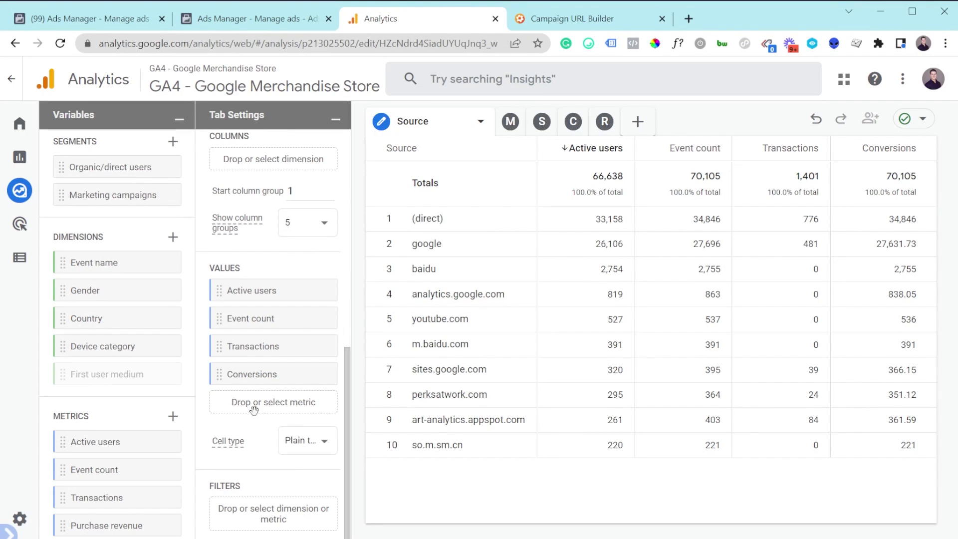
pyautogui.moveTo(102, 524); pyautogui.dragTo(240, 428)
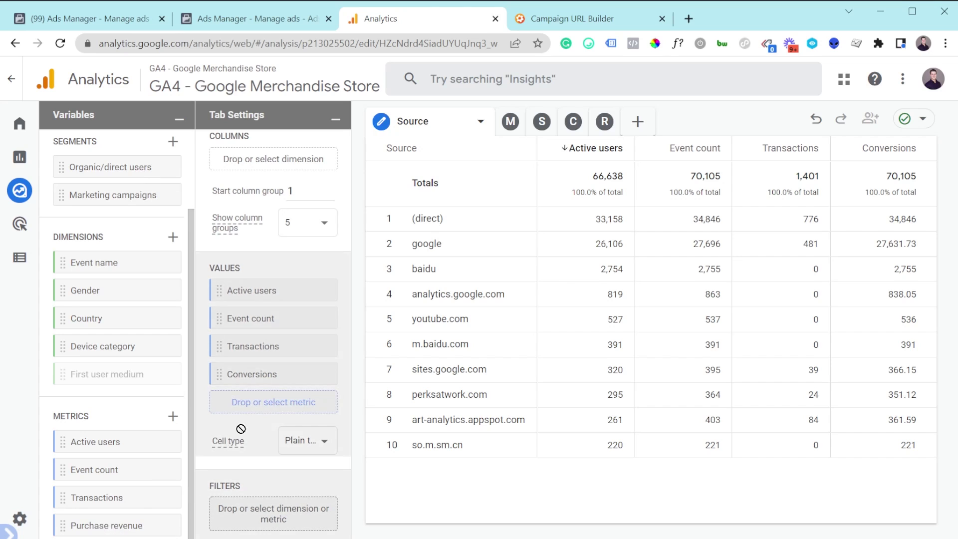
pyautogui.moveTo(270, 397); pyautogui.dragTo(271, 402)
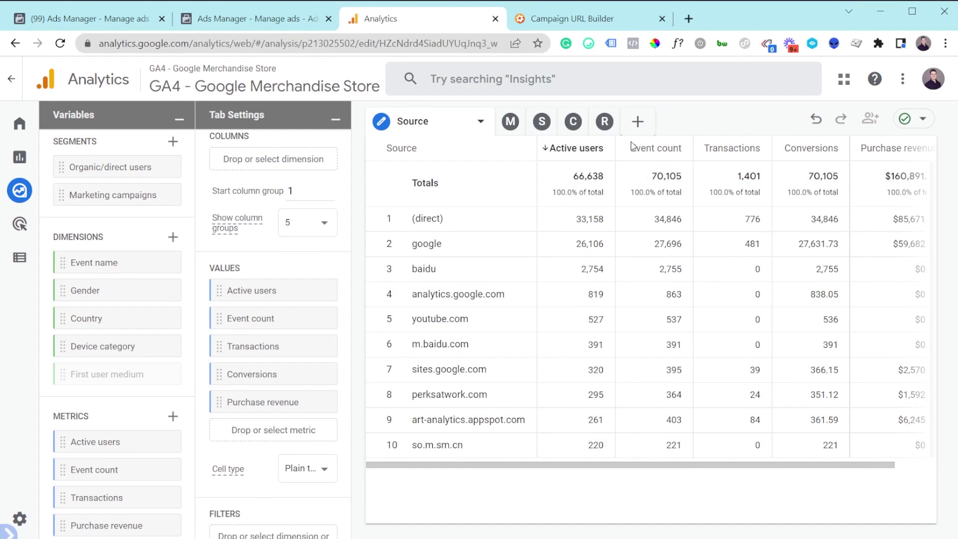
# - Delete the Source/Medium and Retention tables from the exploration and move Campaign directly after Source
pyautogui.click(574, 123)
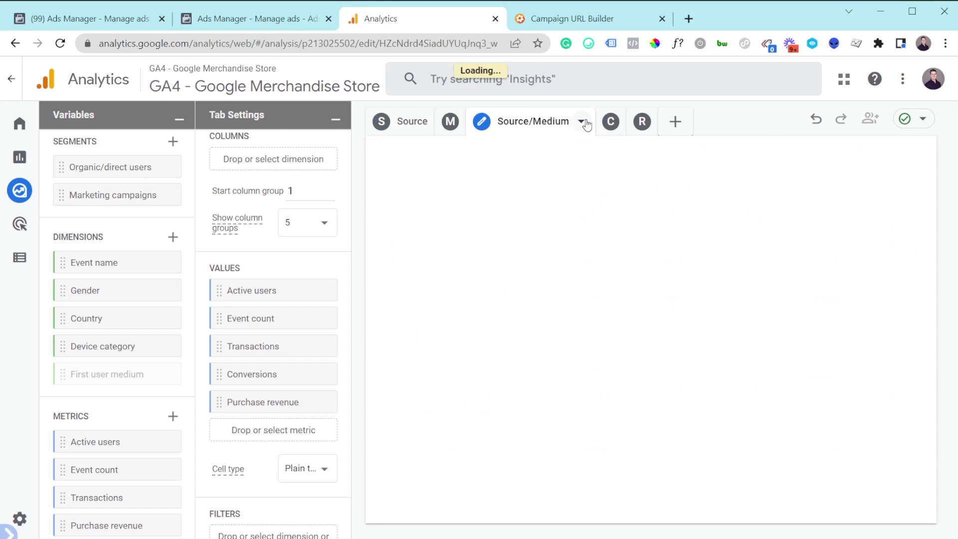
pyautogui.click(582, 122)
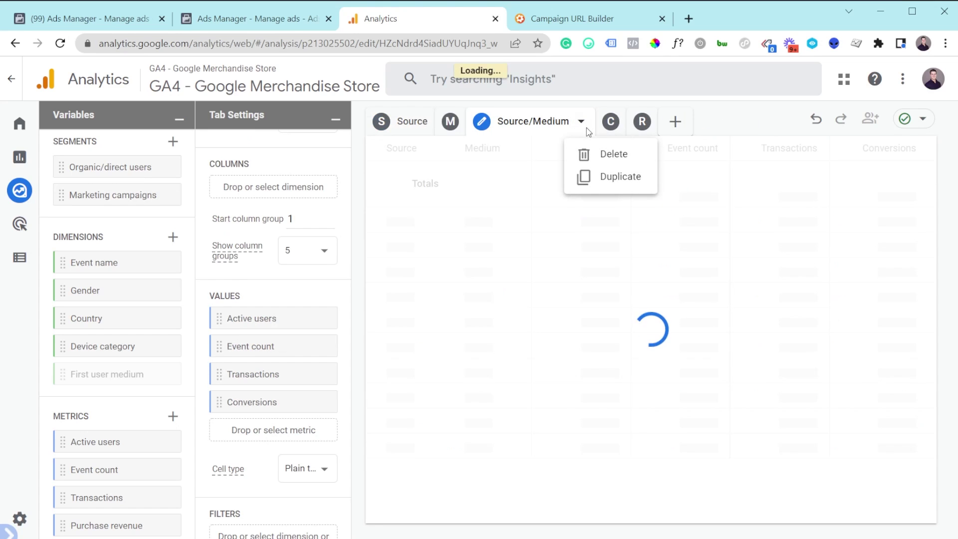
pyautogui.click(613, 157)
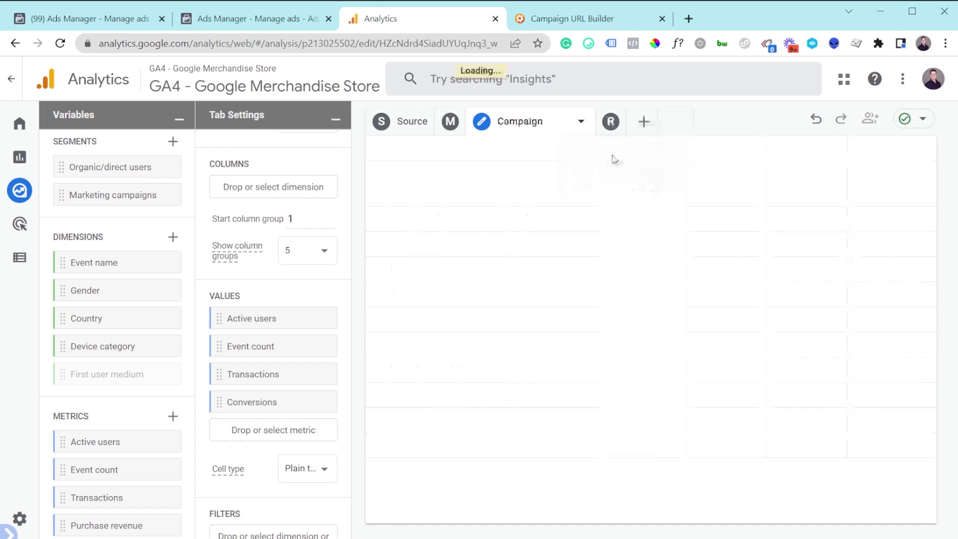
pyautogui.click(596, 125)
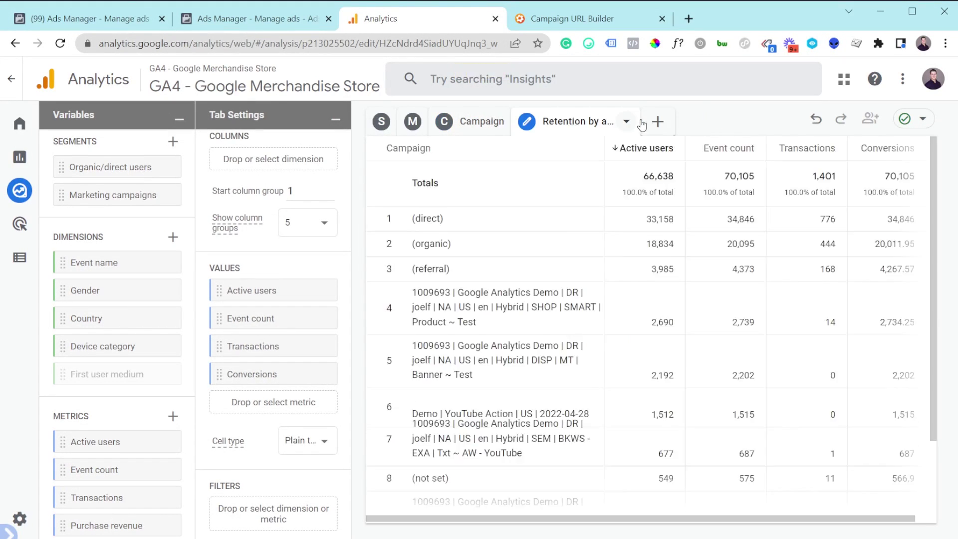
pyautogui.click(627, 124)
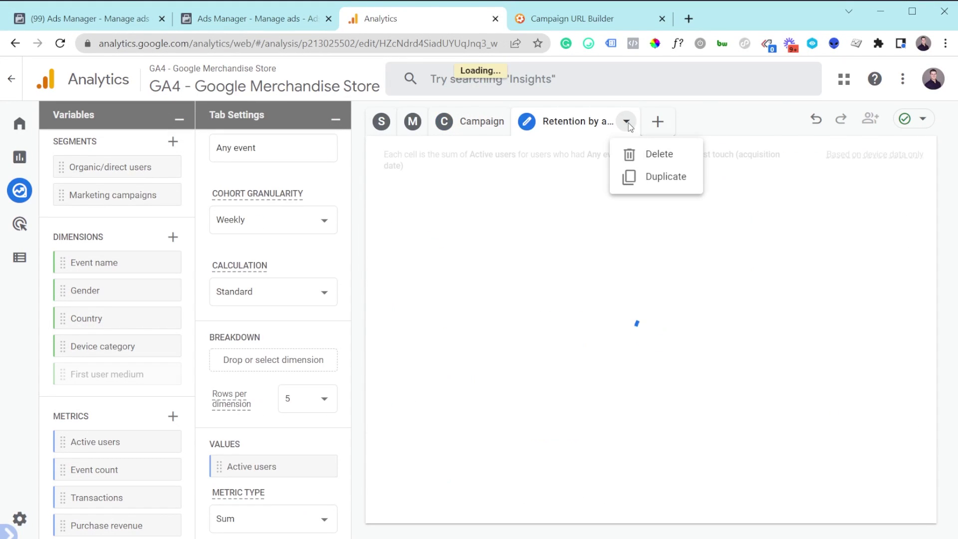
pyautogui.click(659, 156)
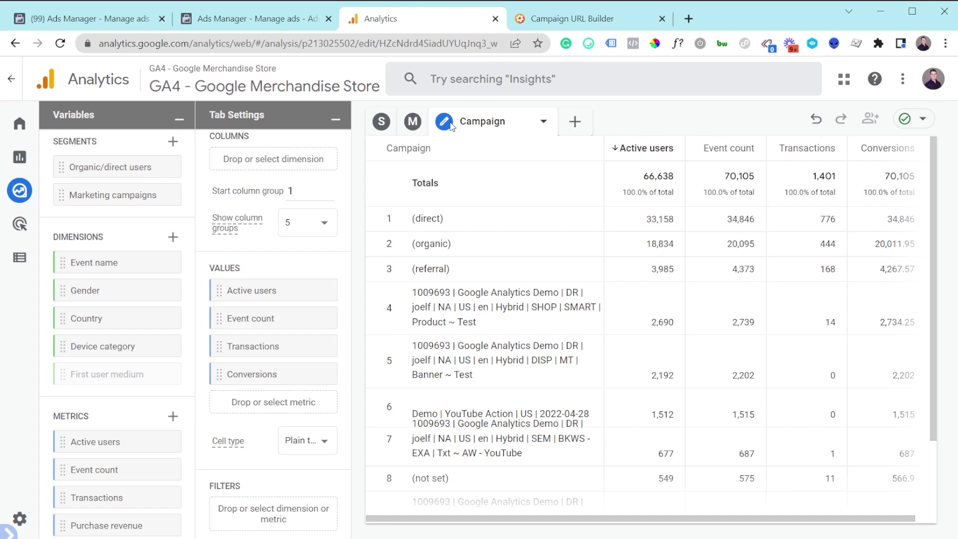
pyautogui.moveTo(451, 124); pyautogui.dragTo(410, 122)
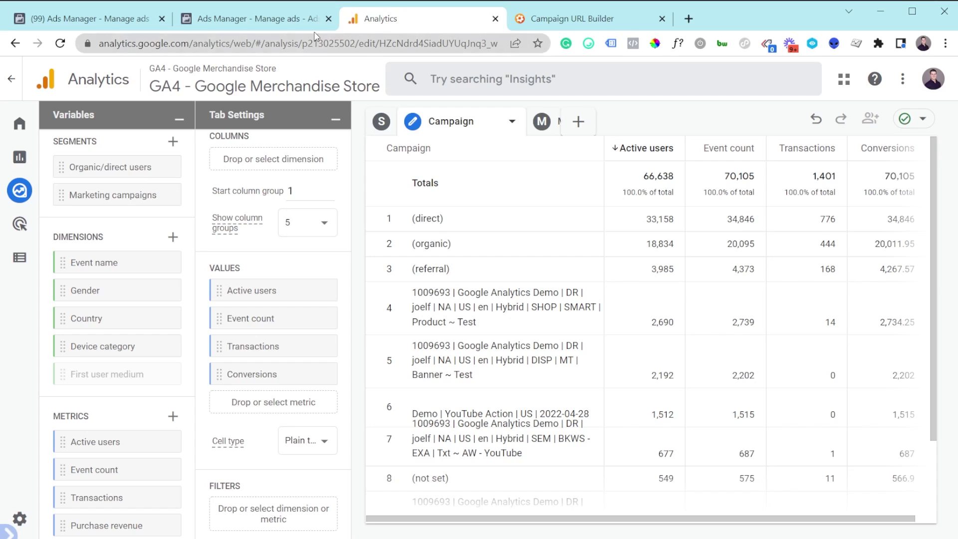
# - Switch to Ads Manager, close the Demo Ad editor, and view the How To Create UTM's campaign and its ad sets
pyautogui.click(279, 19)
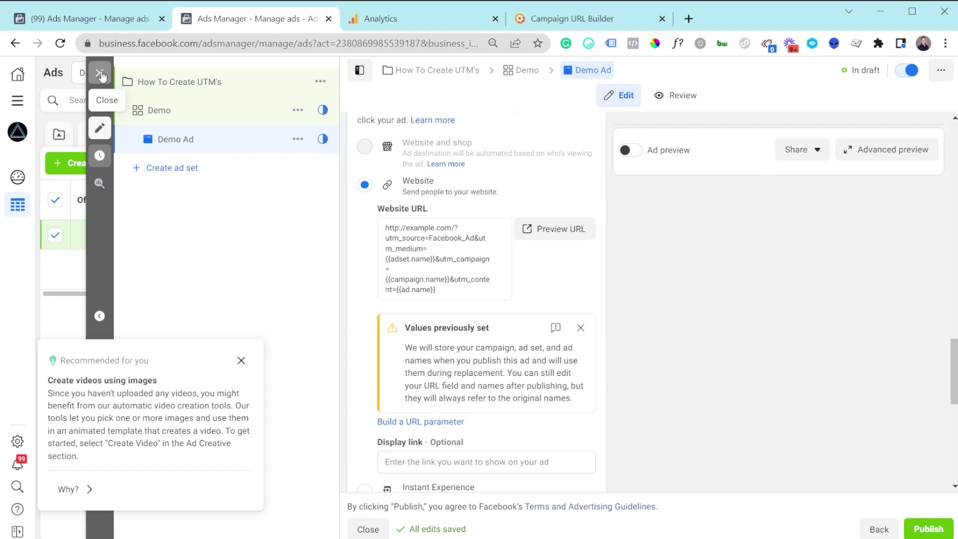
pyautogui.click(101, 76)
pyautogui.click(186, 144)
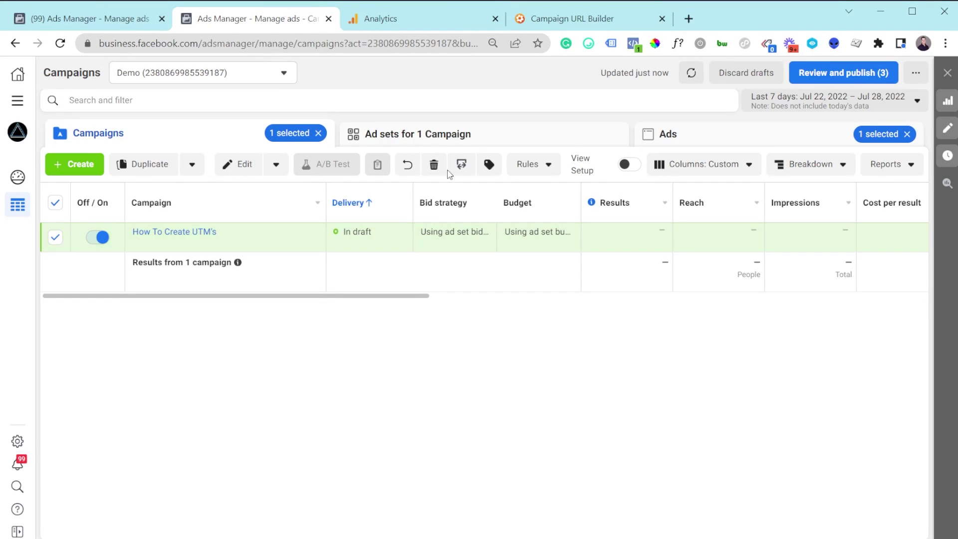
pyautogui.click(431, 135)
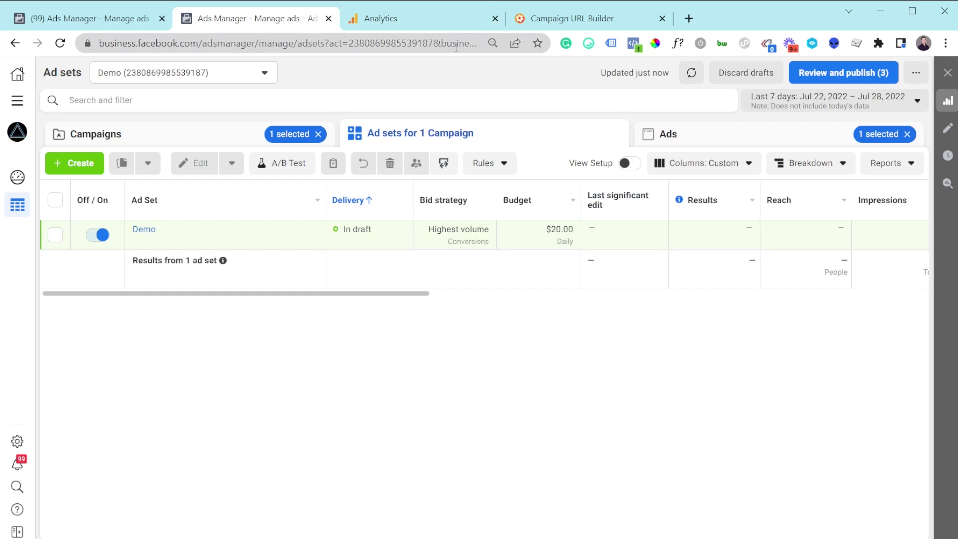
# - Switch back to Google Analytics and view the exploration's Source table
pyautogui.click(430, 21)
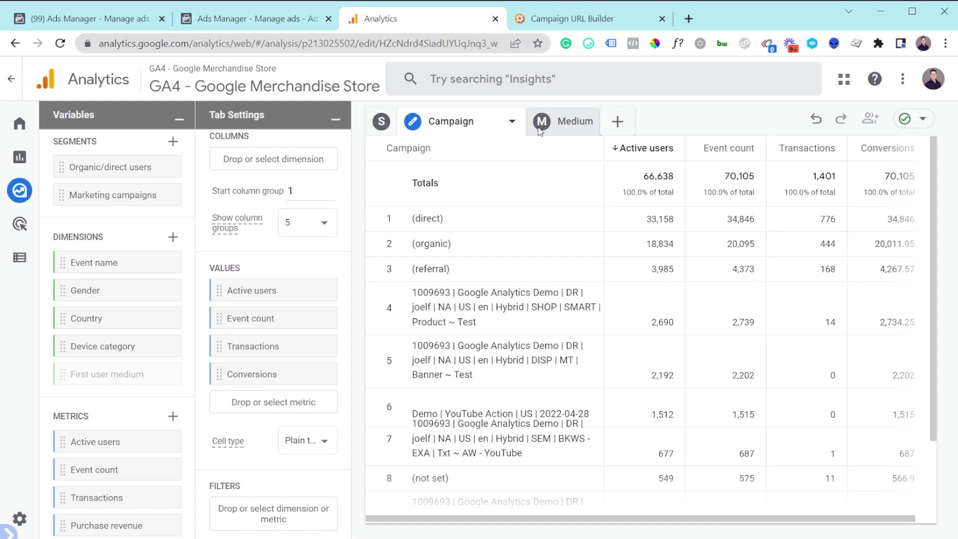
pyautogui.click(384, 126)
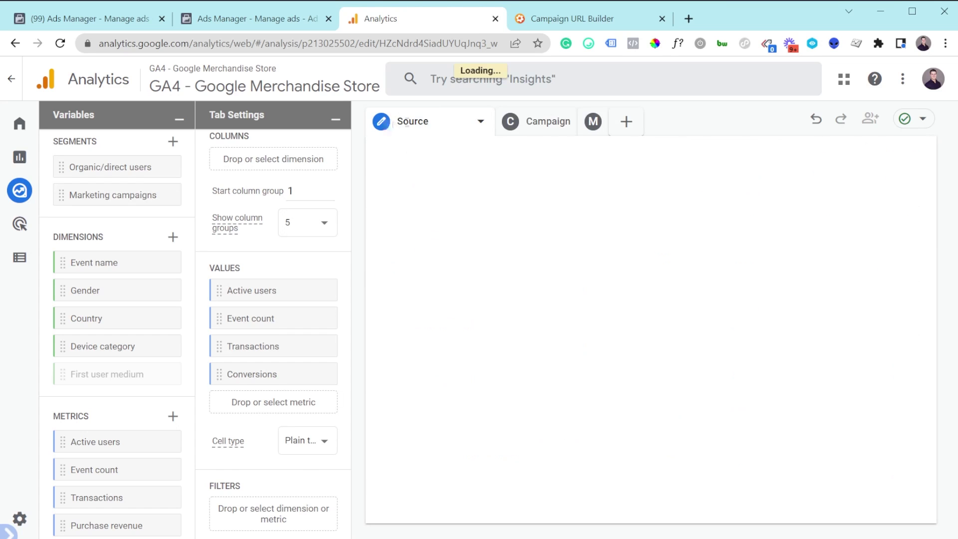